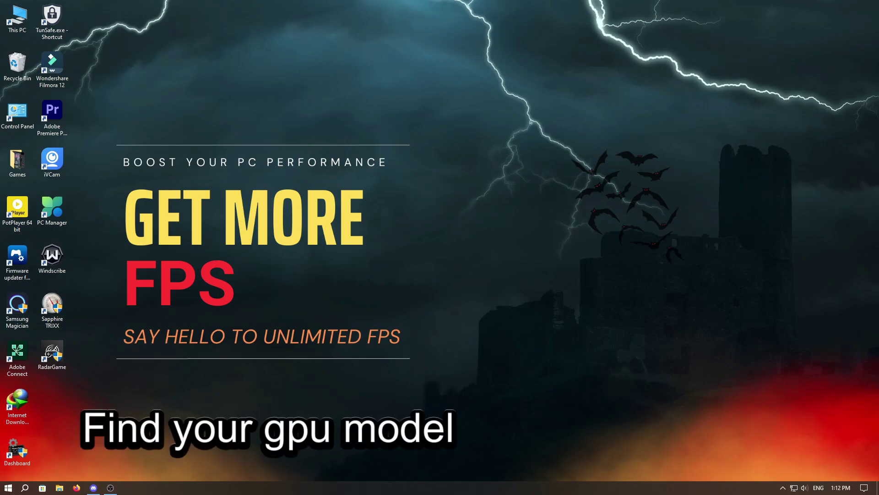
Look up the graphics card model in Task Manager's GPU performance details, and close Task Manager.
right_click(462, 488)
click(494, 446)
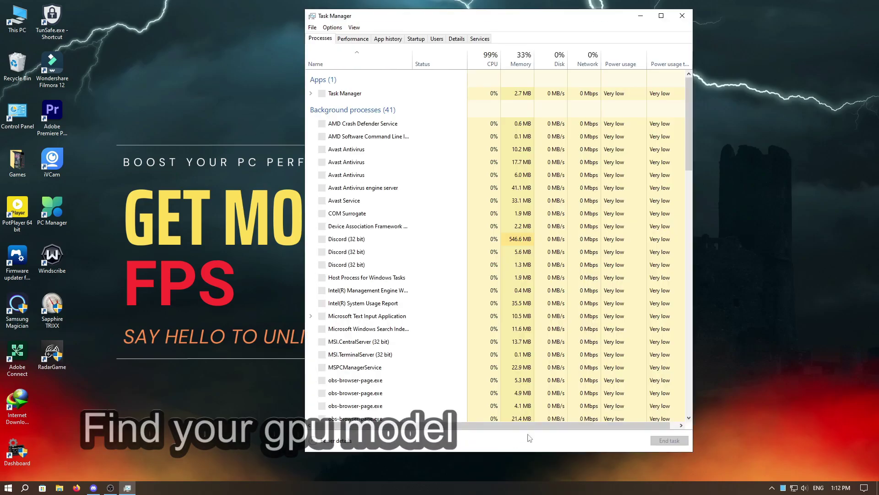
click(354, 39)
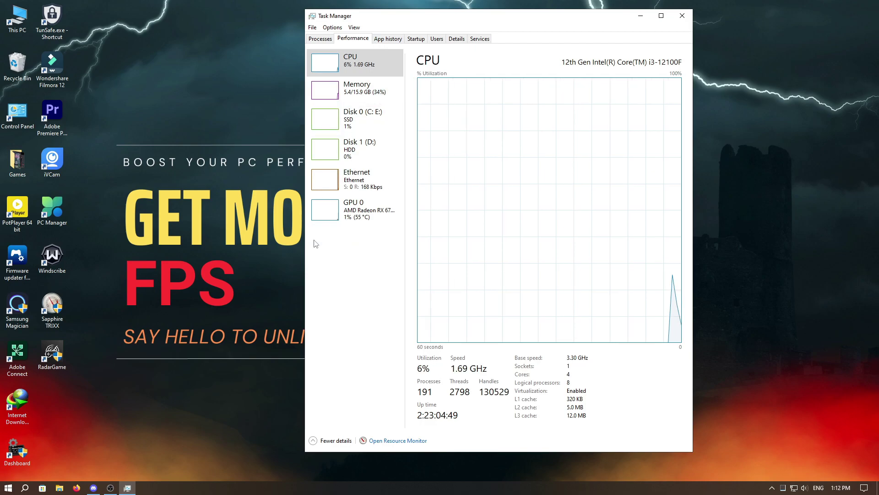
click(389, 221)
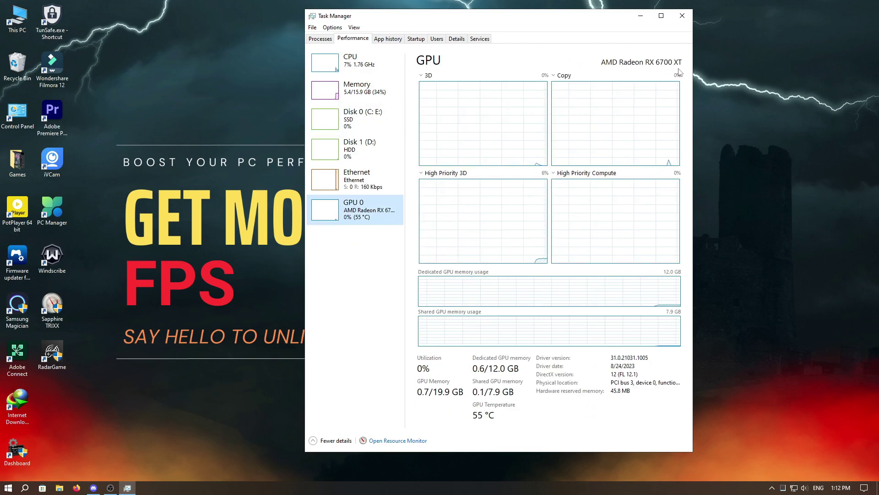
click(681, 21)
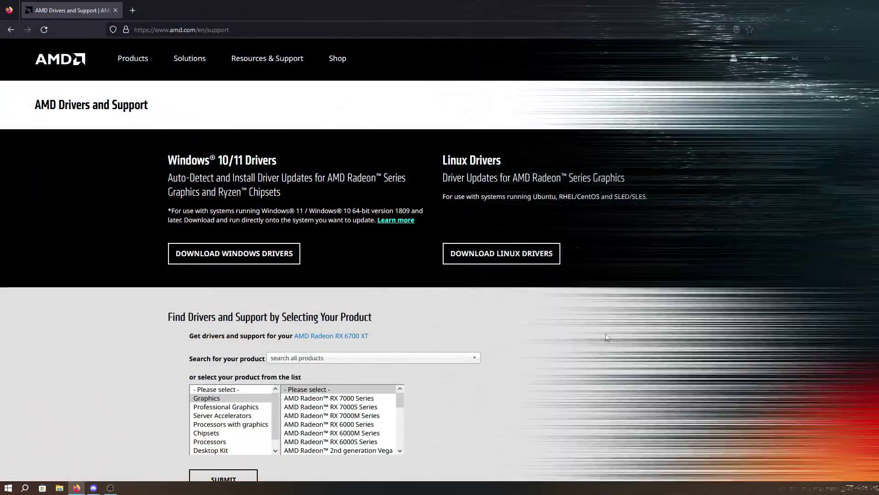
Submit a driver lookup on the AMD support page for Graphics, Radeon RX 6000 Series, RX 6700 Series, RX 6700 XT.
scroll(600, 325, down, 4)
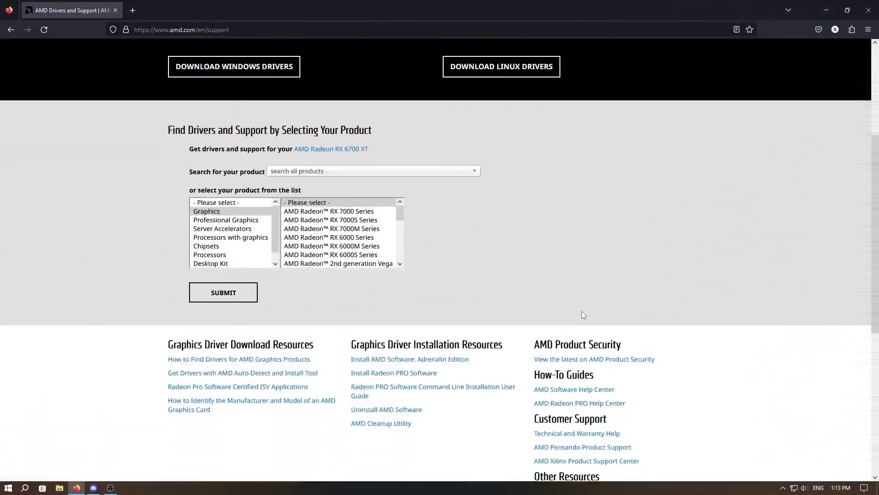
click(345, 238)
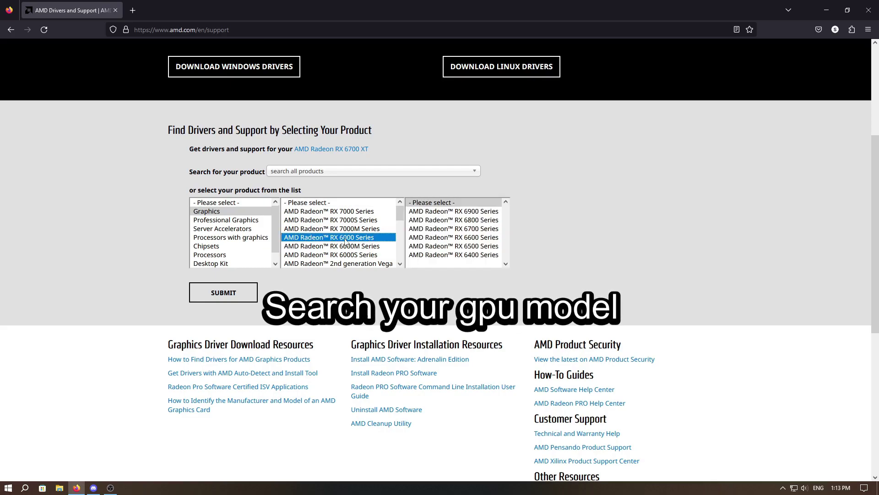
click(484, 232)
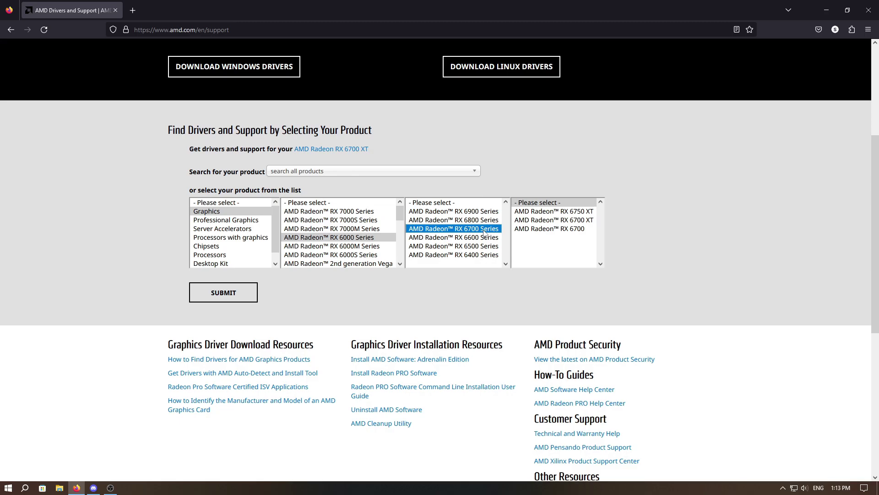
click(574, 222)
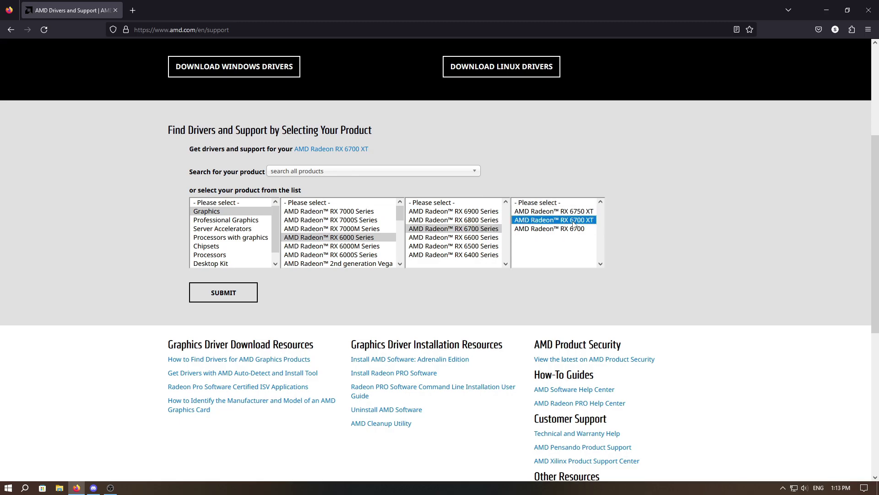
click(245, 297)
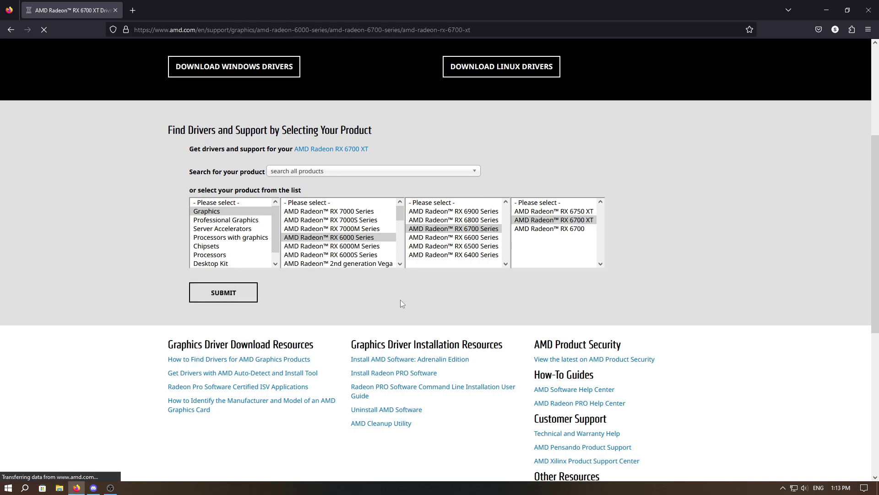
Expand the Windows 10 64-Bit Edition drivers and examine the revision listed for AMD Software: Adrenalin Edition.
scroll(321, 180, down, 1)
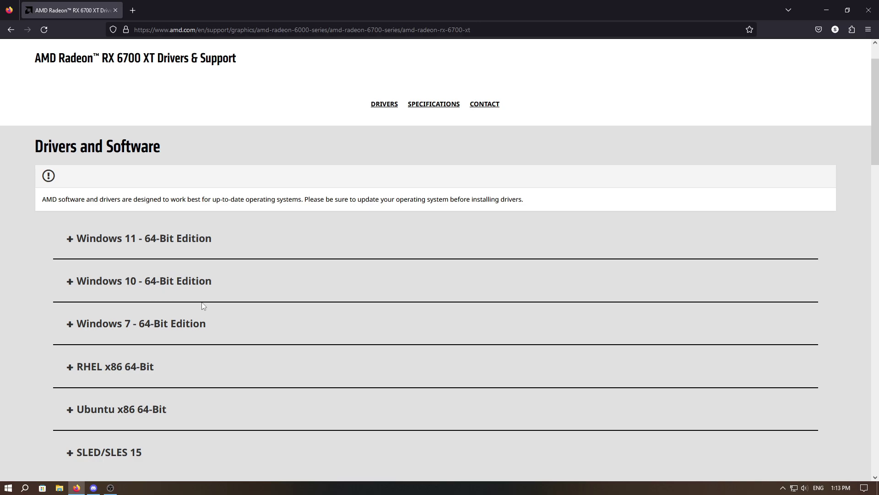
click(139, 281)
scroll(526, 281, down, 3)
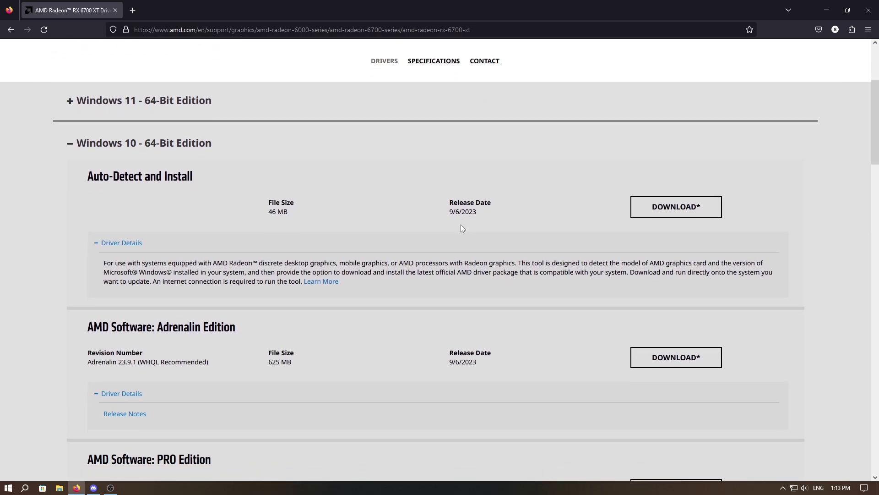
drag(87, 342, 209, 345)
click(210, 344)
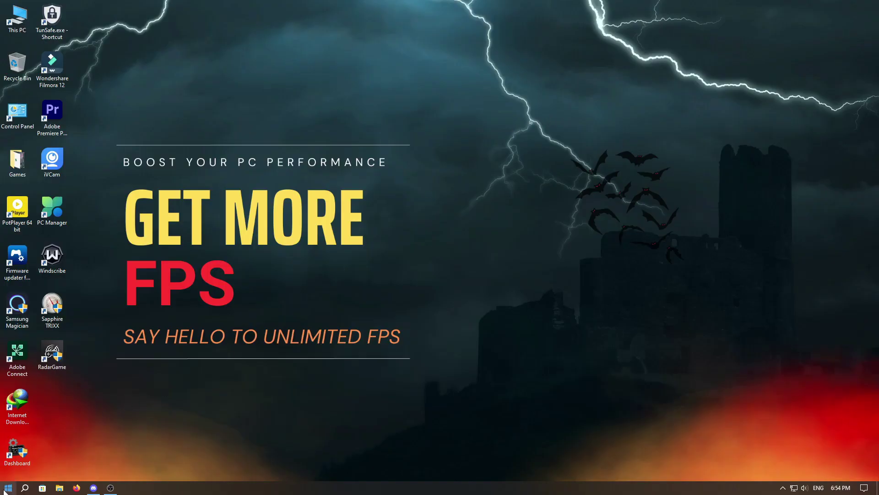
Restart Windows into the recovery options screen.
click(5, 488)
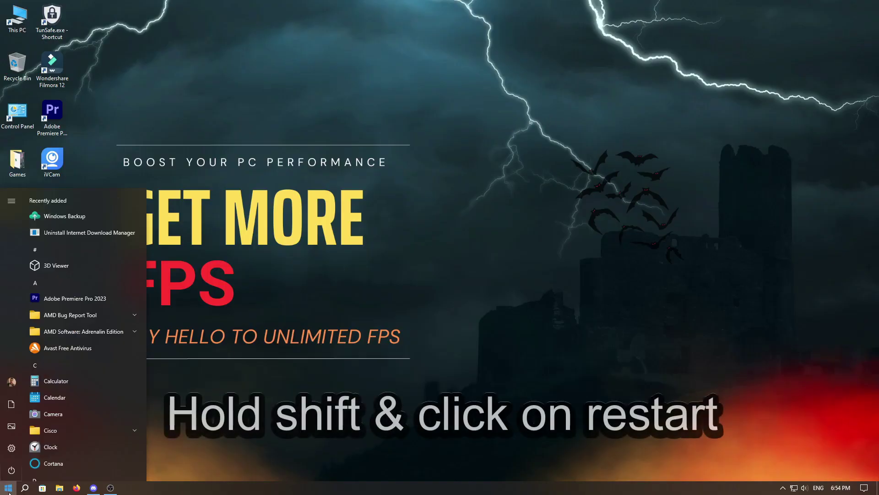
click(12, 470)
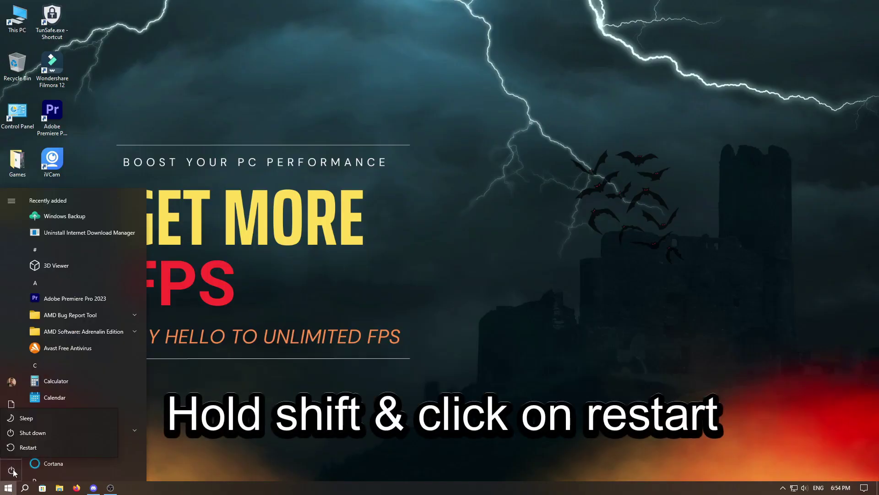
shift+click(58, 447)
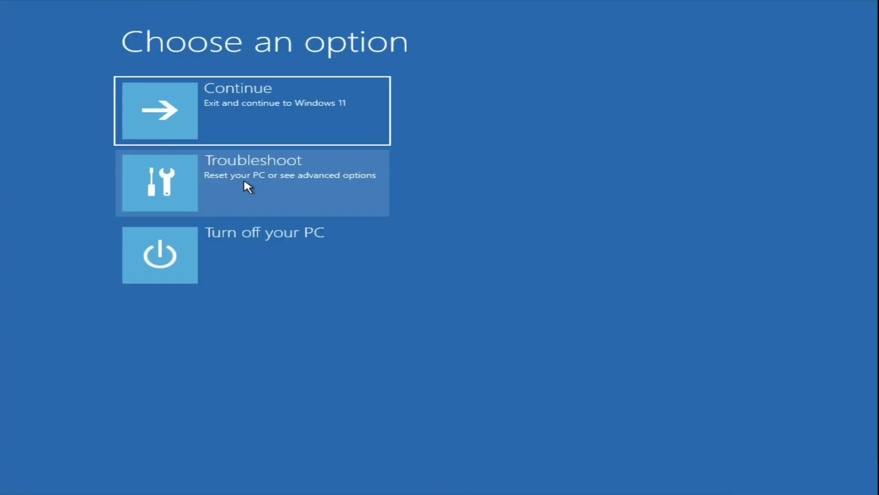
Open Startup Settings from the advanced troubleshooting options and restart the PC from there.
click(244, 182)
click(202, 189)
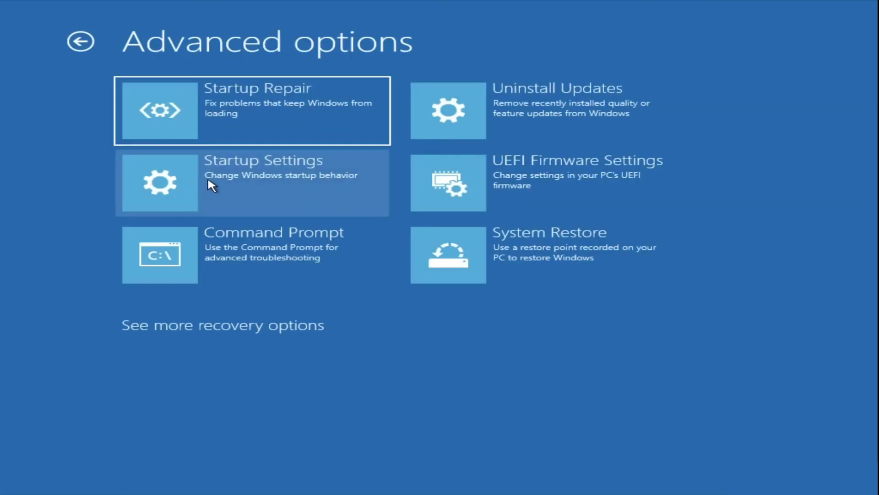
click(242, 183)
click(631, 227)
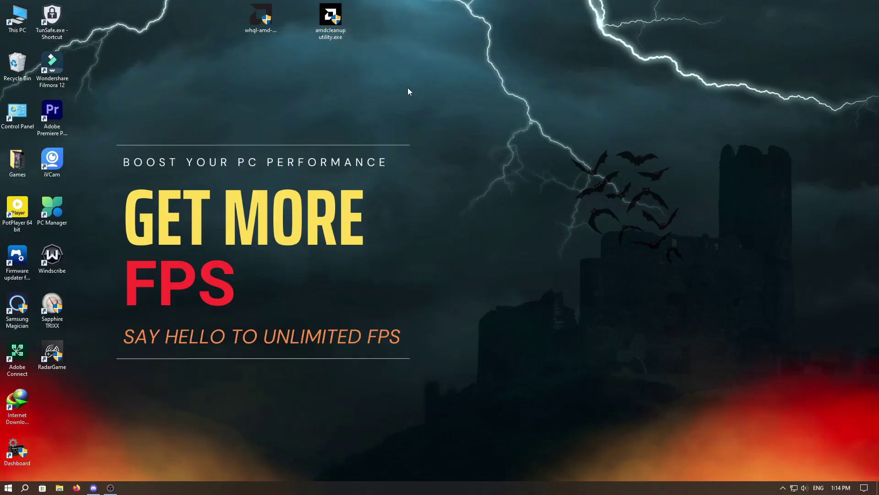
double_click(331, 18)
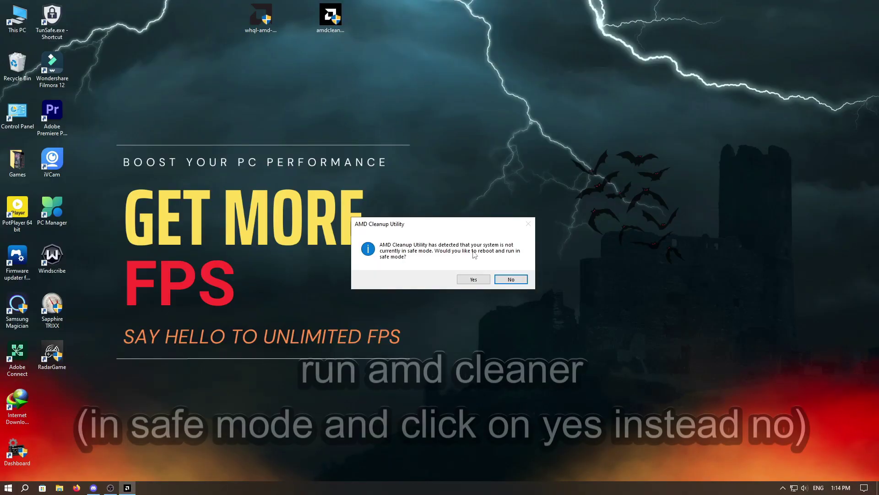
click(526, 280)
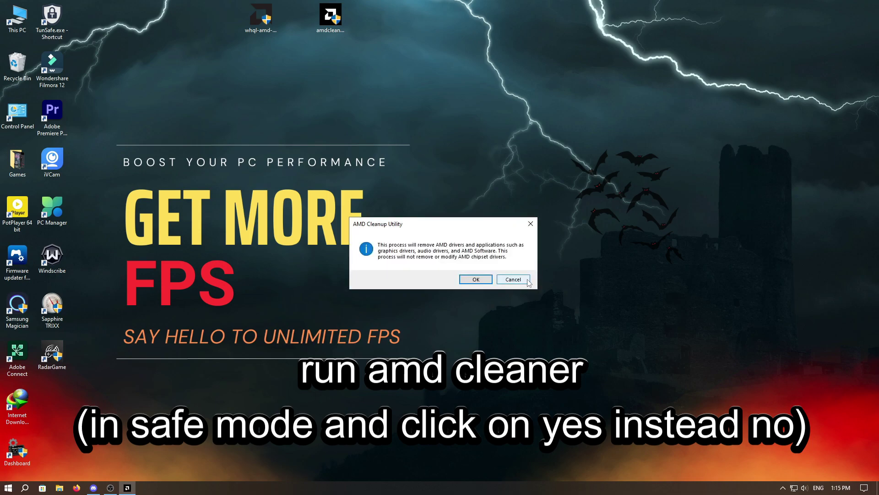
click(528, 281)
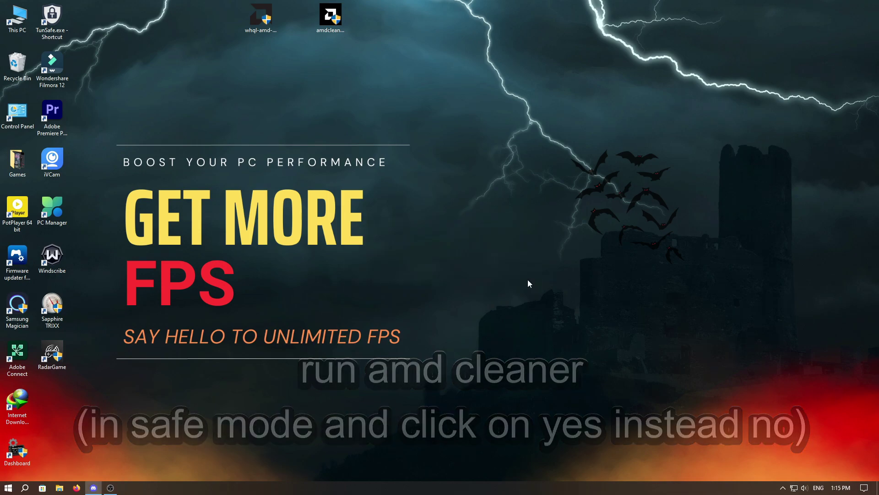
Launch the whql-amd driver installer, decline AMD's data collection, and set the install type to Full Install.
double_click(260, 16)
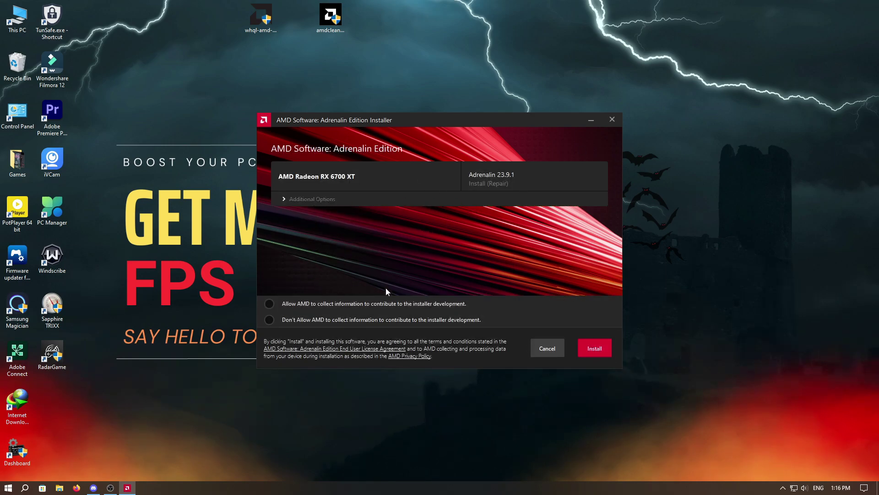
click(290, 201)
click(377, 229)
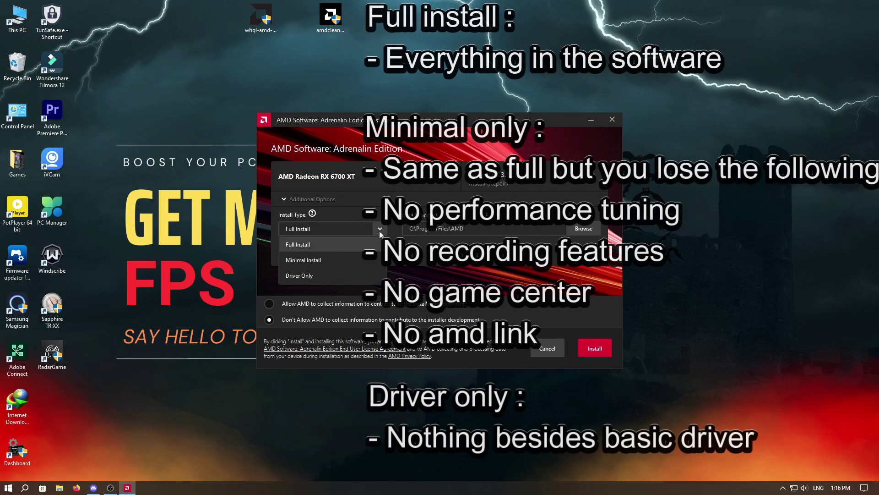
click(338, 245)
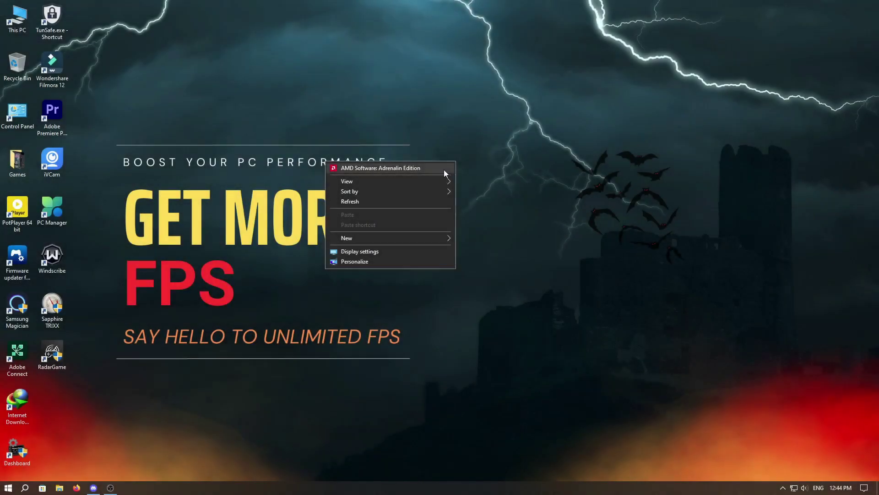
Open AMD Software: Adrenalin Edition maximized and set its Preferred Software Version to Recommended + Optional.
click(440, 170)
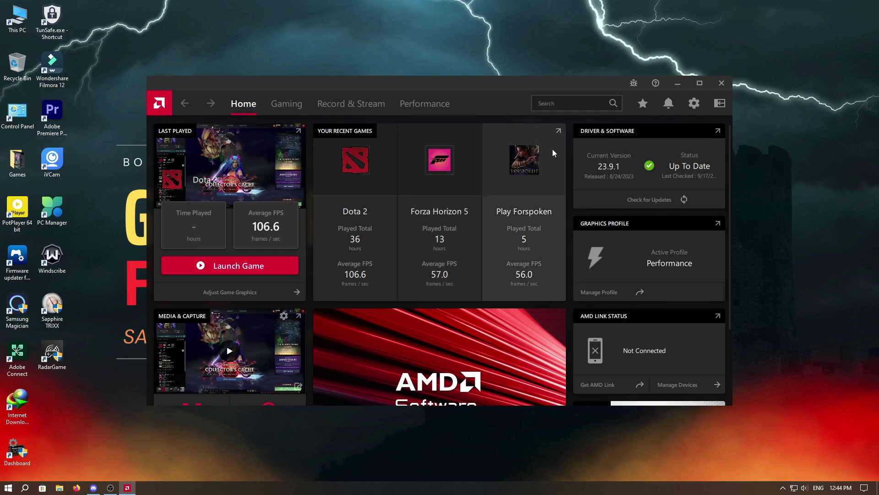
double_click(695, 83)
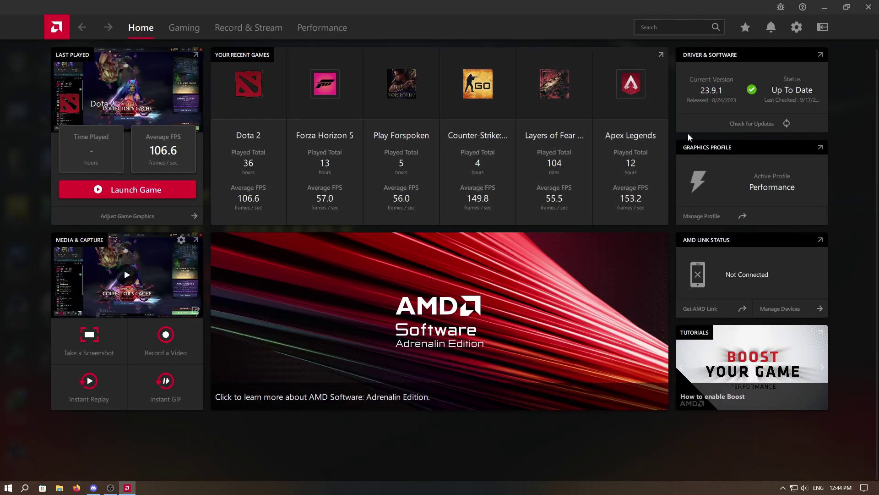
click(797, 27)
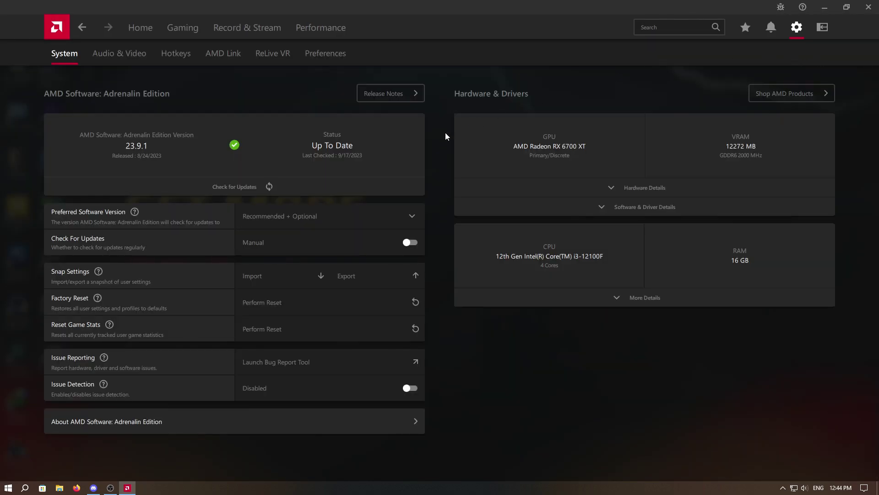
click(361, 218)
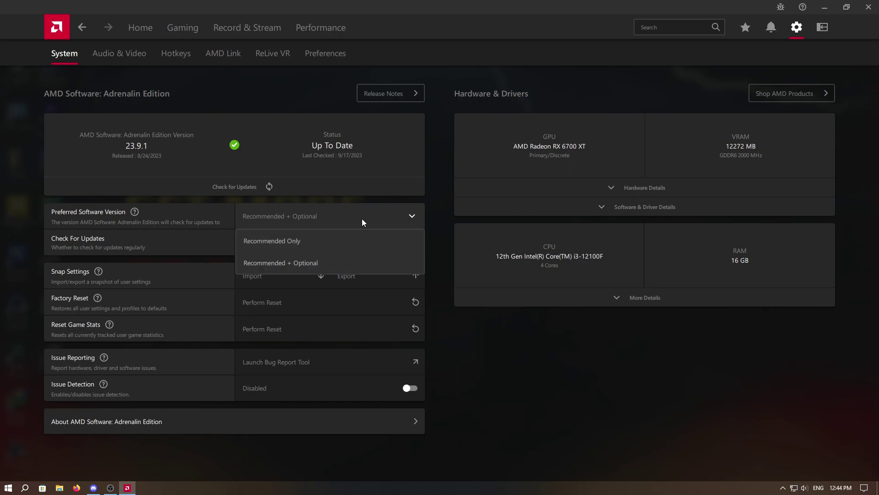
click(308, 267)
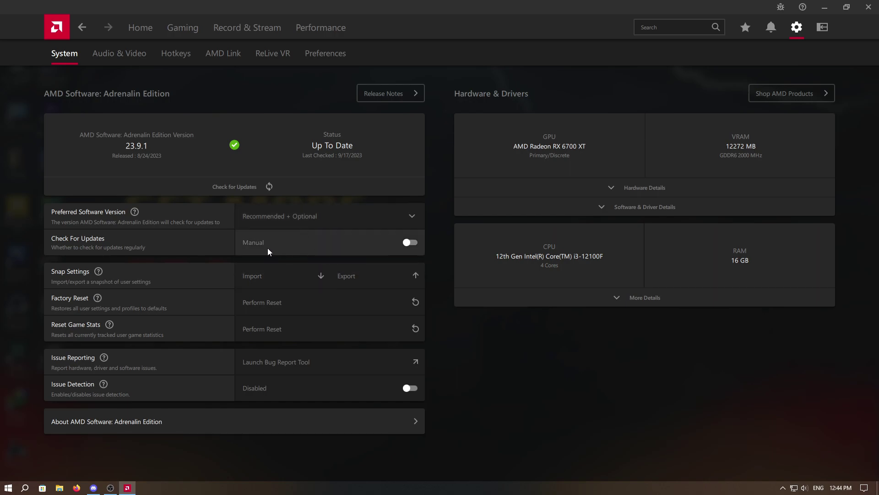
Keep the Check For Updates setting on Manual and run a check for driver updates.
click(406, 245)
click(414, 245)
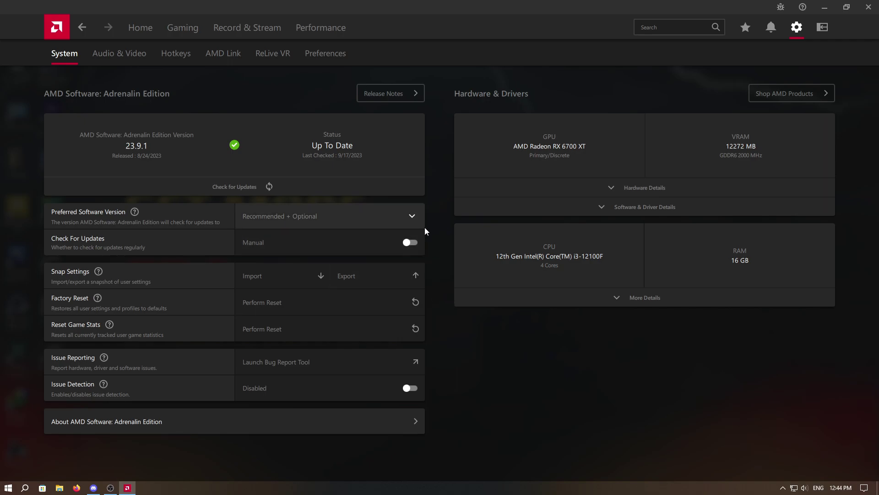
click(262, 186)
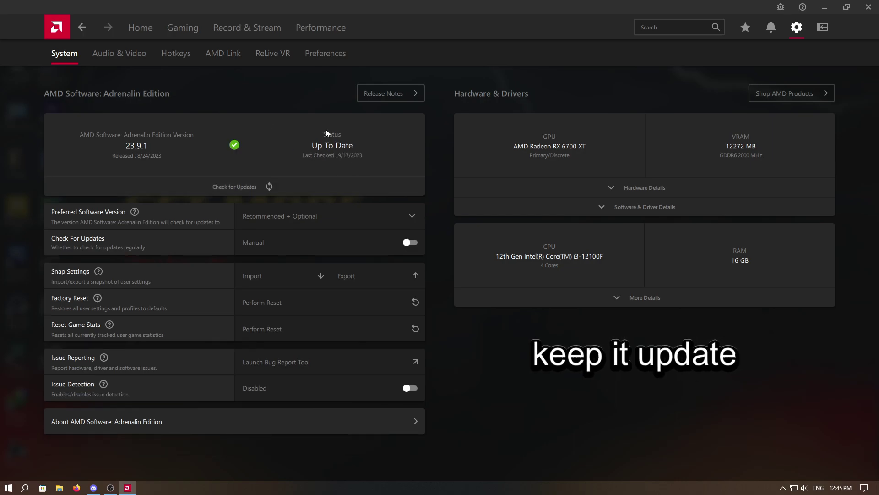
Open the global gaming graphics settings and examine the graphics options, including the expanded Advanced section.
click(145, 25)
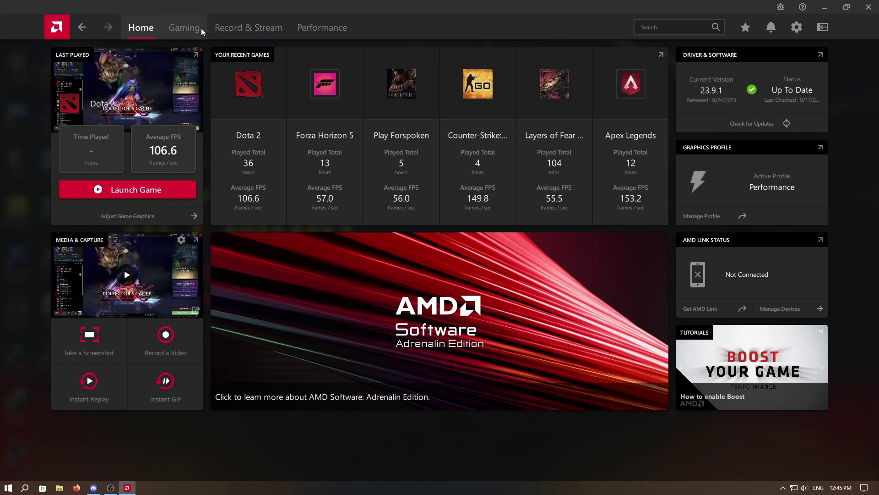
click(186, 27)
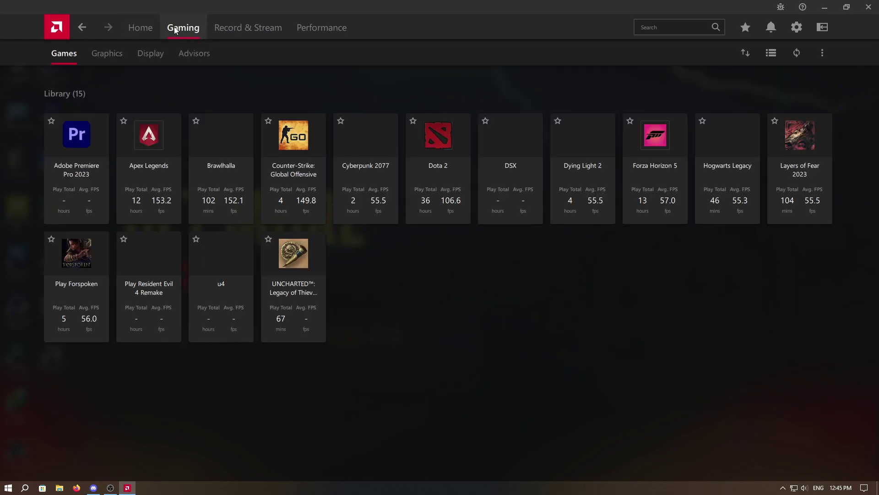
click(99, 62)
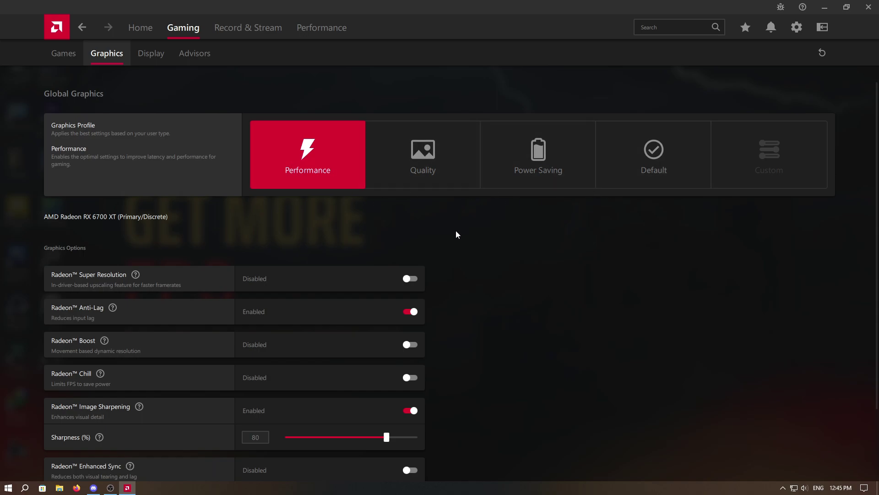
scroll(458, 225, down, 2)
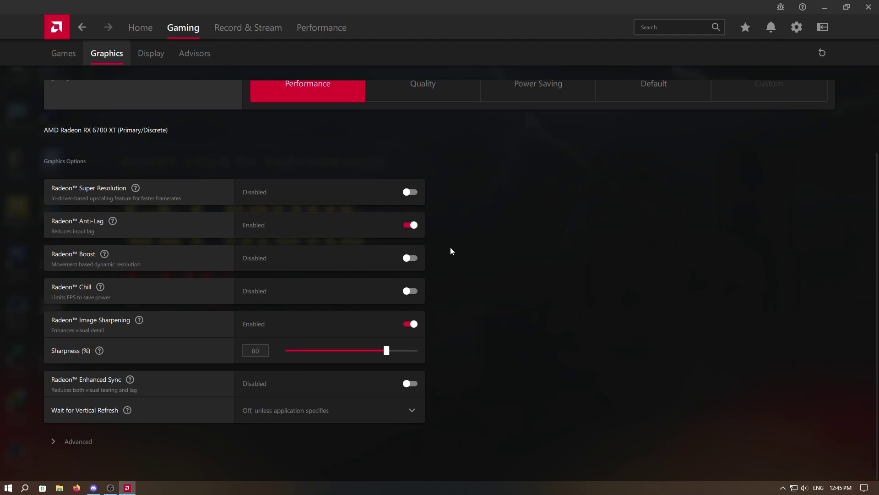
click(74, 441)
scroll(255, 418, down, 7)
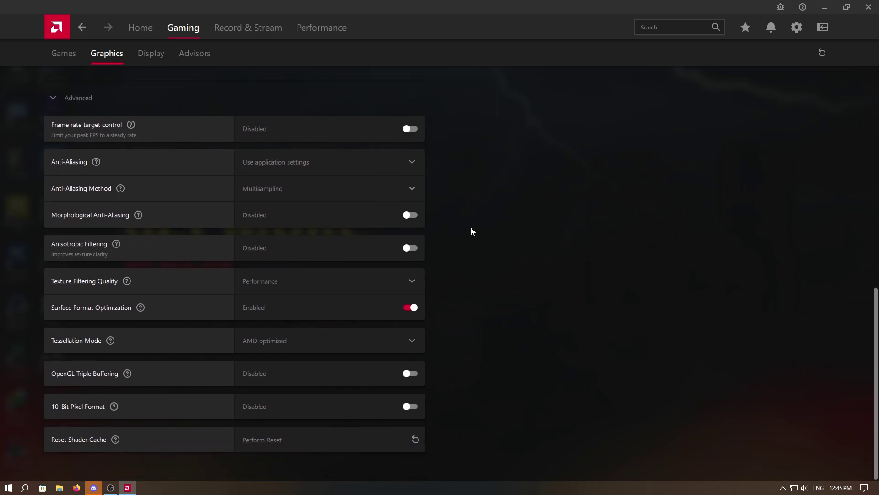
Set Texture Filtering Quality to Performance and Tessellation Mode to AMD optimized in the advanced graphics settings.
click(359, 282)
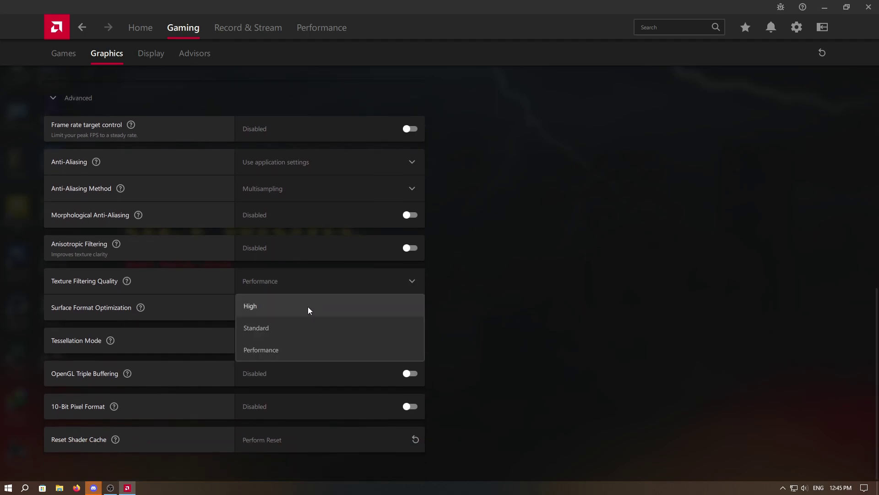
click(270, 351)
click(341, 339)
click(289, 365)
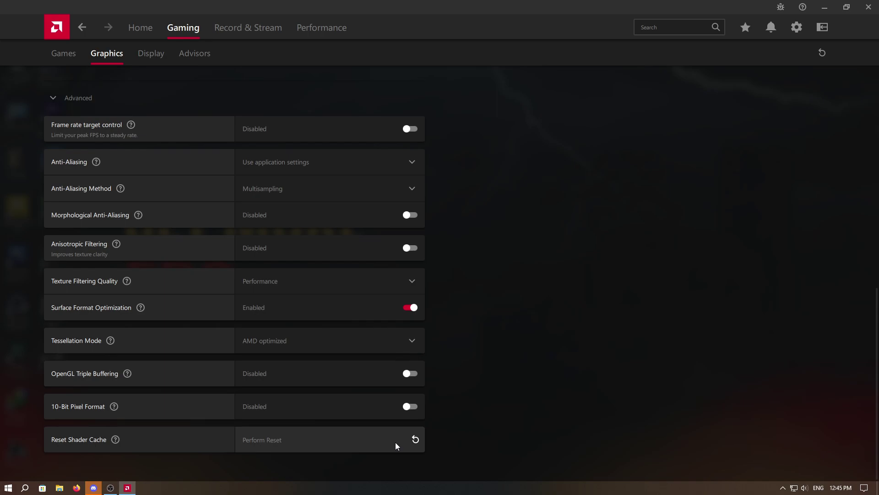
Open the gaming display settings for Display 1 and switch Custom Color on and back off.
click(152, 64)
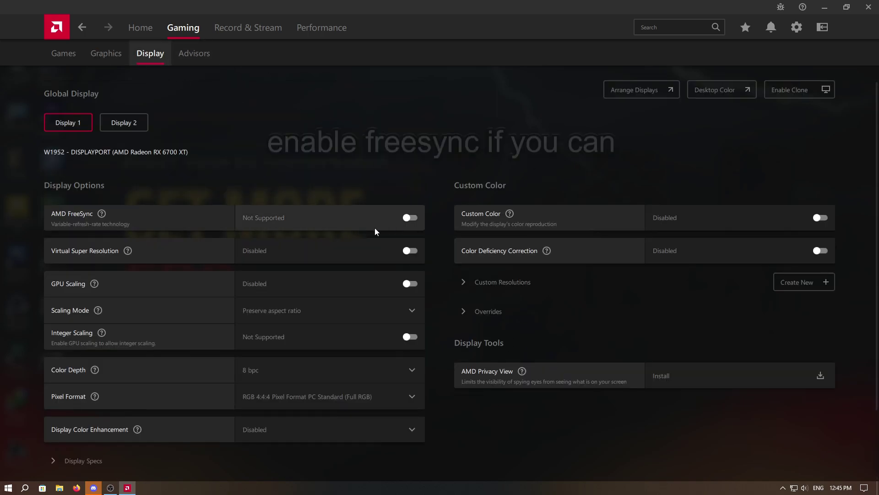
scroll(401, 157, down, 1)
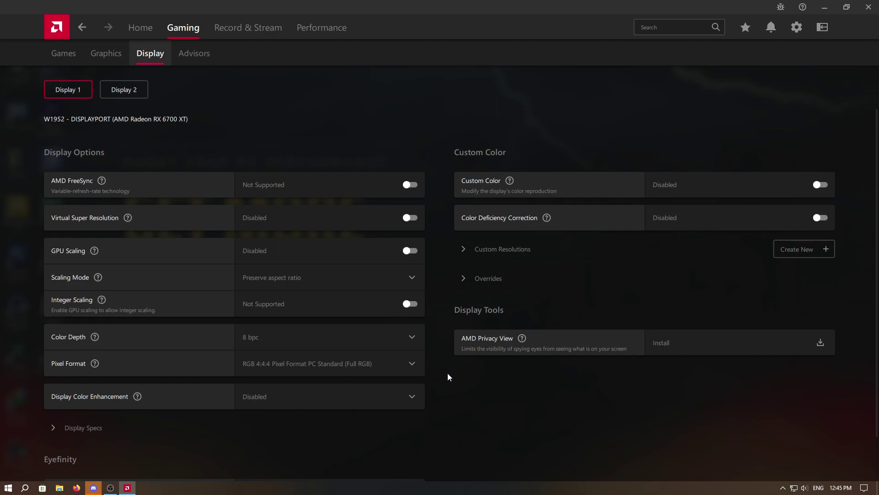
click(818, 184)
click(819, 184)
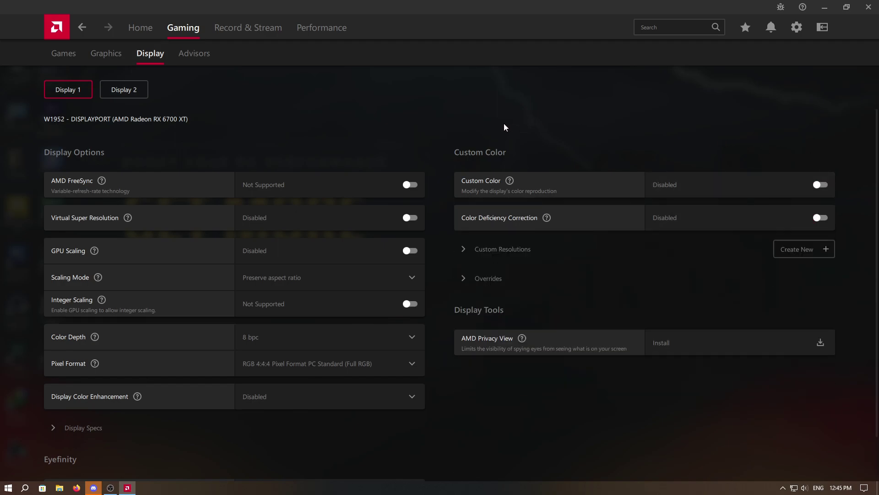
scroll(306, 85, up, 1)
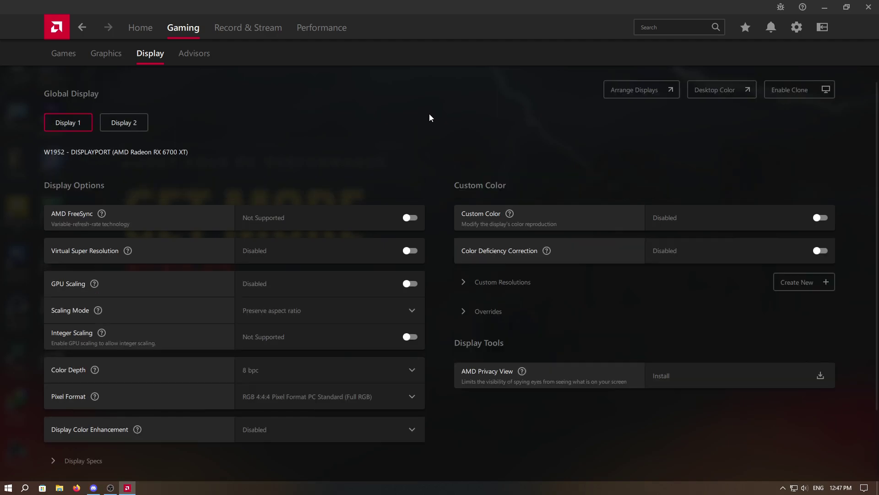
Set the display's Color Depth to 8 bpc and Pixel Format to RGB 4:4:4 Pixel Format PC Standard (Full RGB).
click(412, 369)
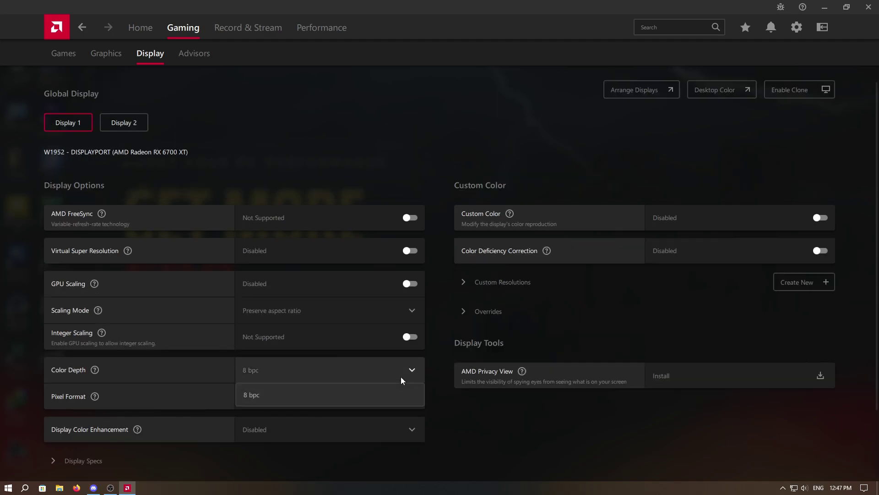
click(336, 390)
click(414, 397)
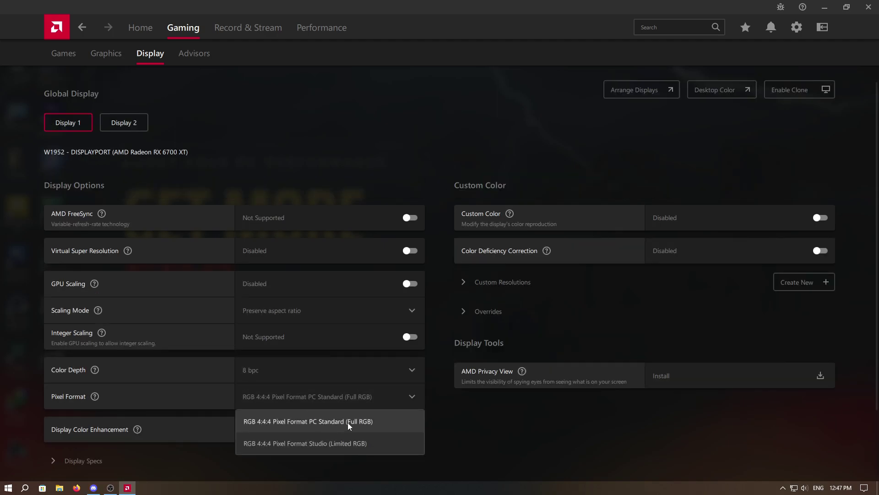
click(382, 416)
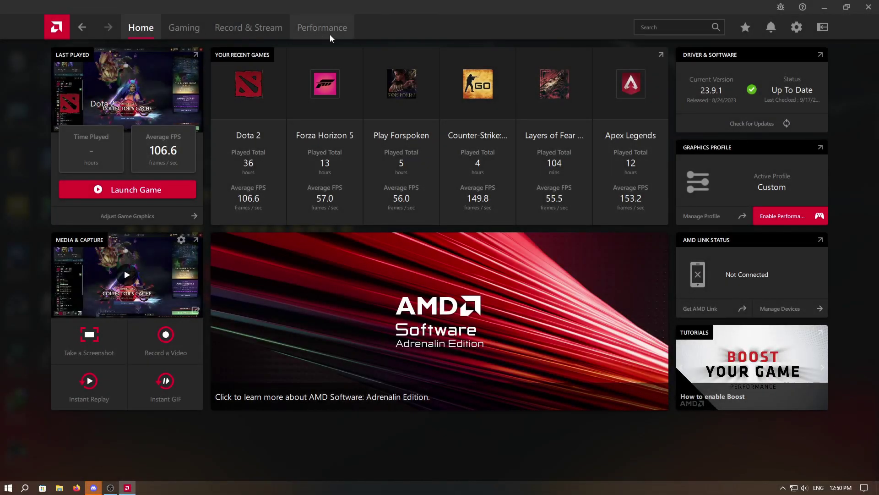
Open the performance metrics and go to the tuning settings.
click(309, 35)
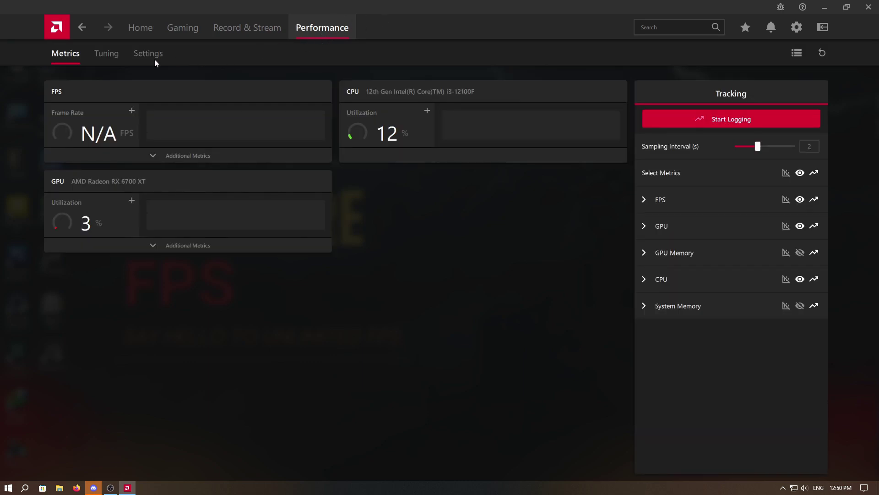
click(104, 61)
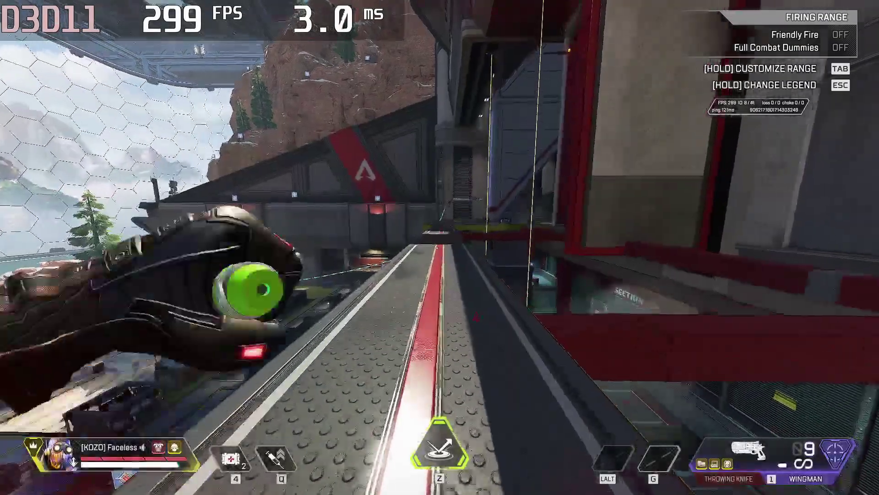
key(q)
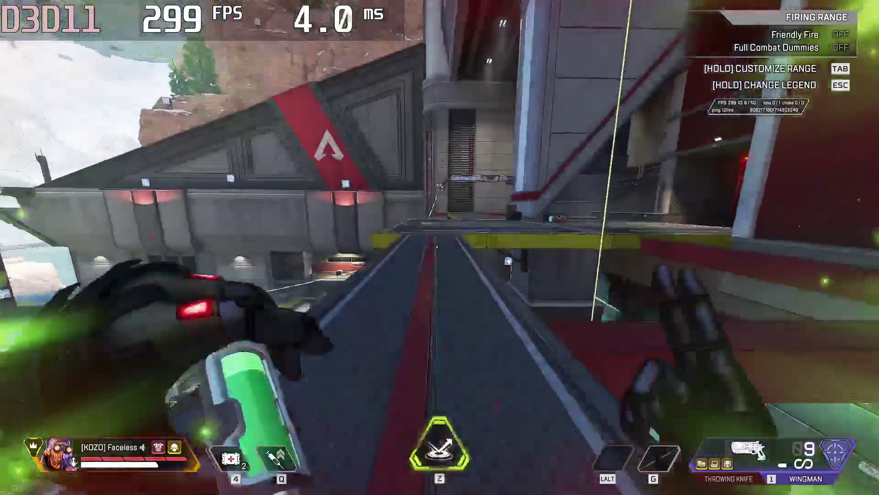
key(w)
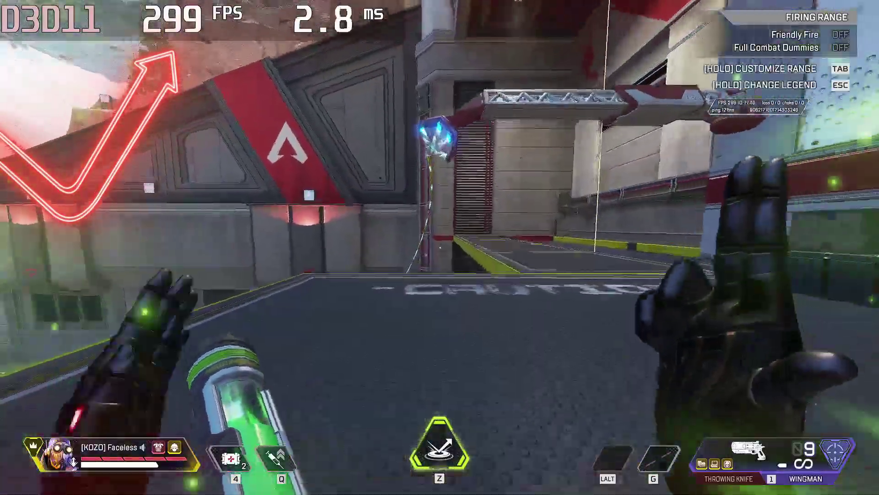
key(space)
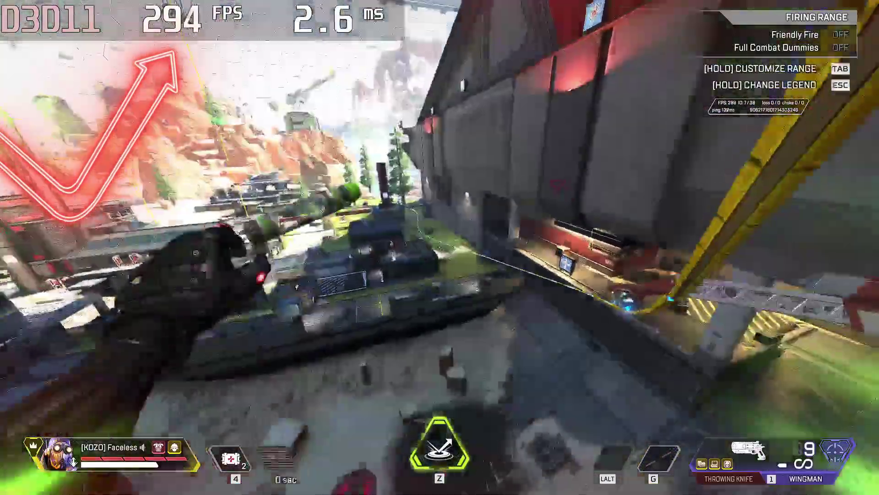
key(w)
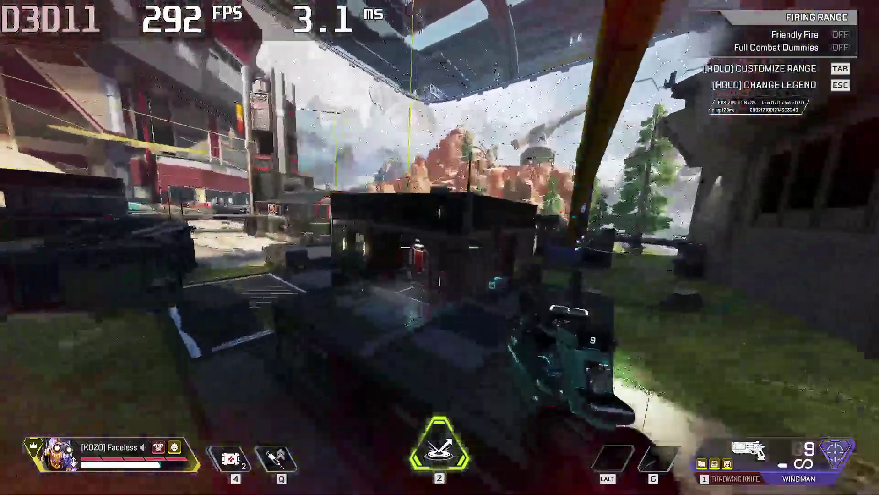
key(w)
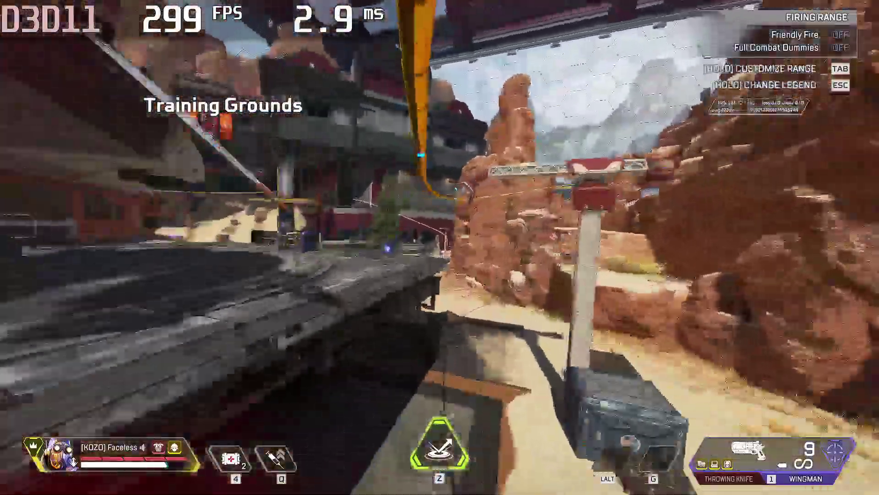
key(w)
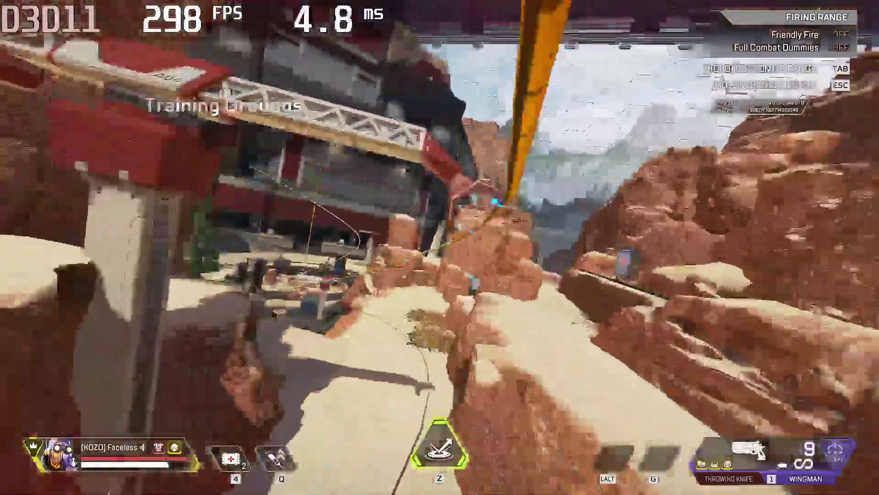
key(e)
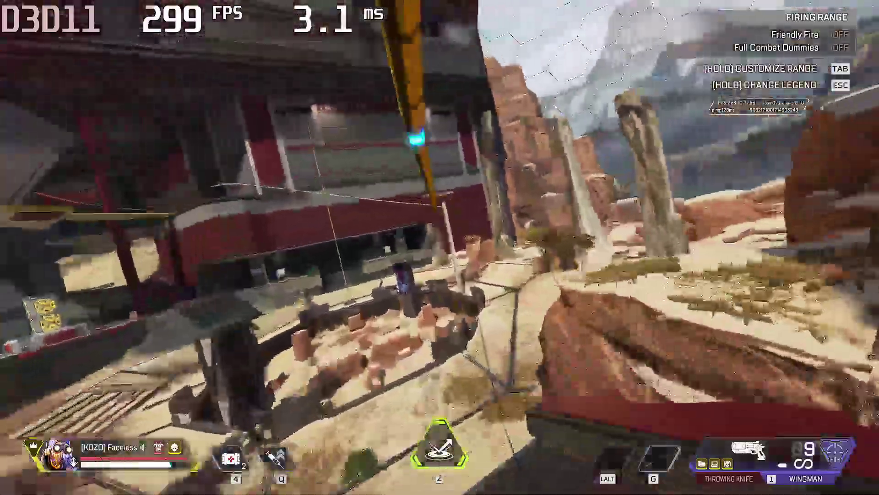
key(w)
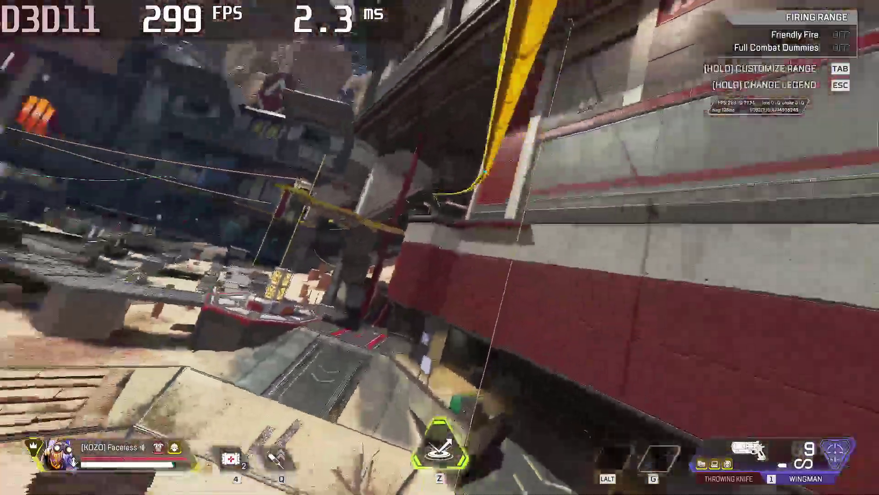
key(w)
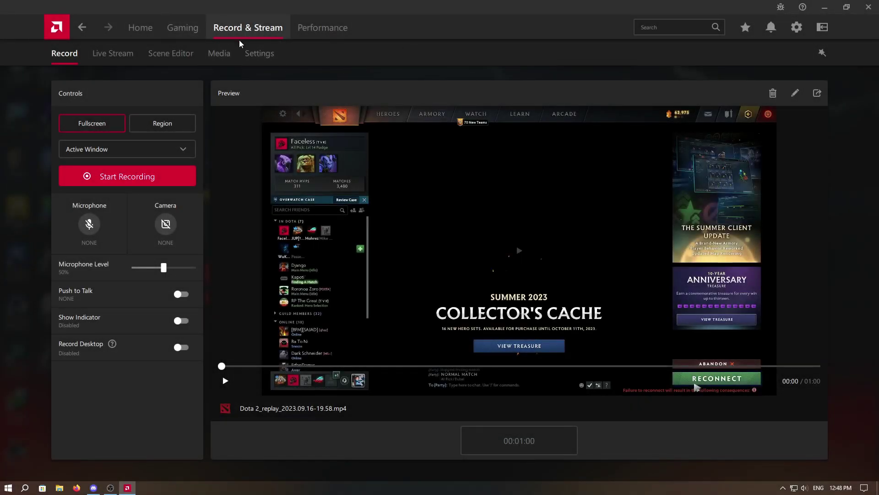
Open the Record & Stream settings and examine the Instant Replay option and its duration.
click(255, 56)
scroll(430, 272, down, 1)
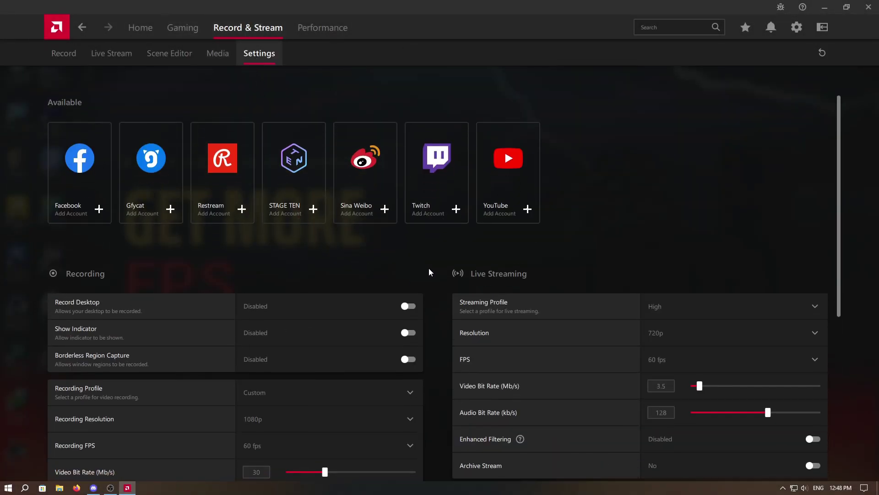
scroll(430, 272, down, 4)
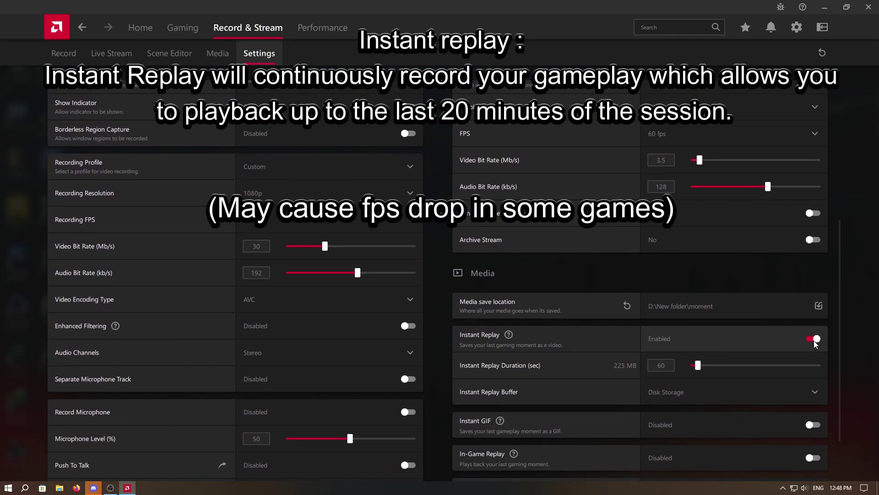
click(664, 367)
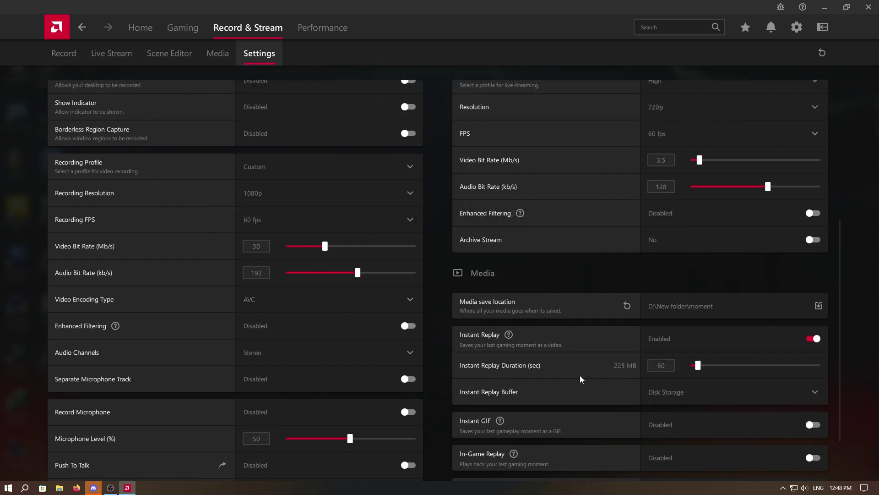
Set the Recording Resolution to 1080p and the Recording FPS to 60 fps.
scroll(385, 265, up, 1)
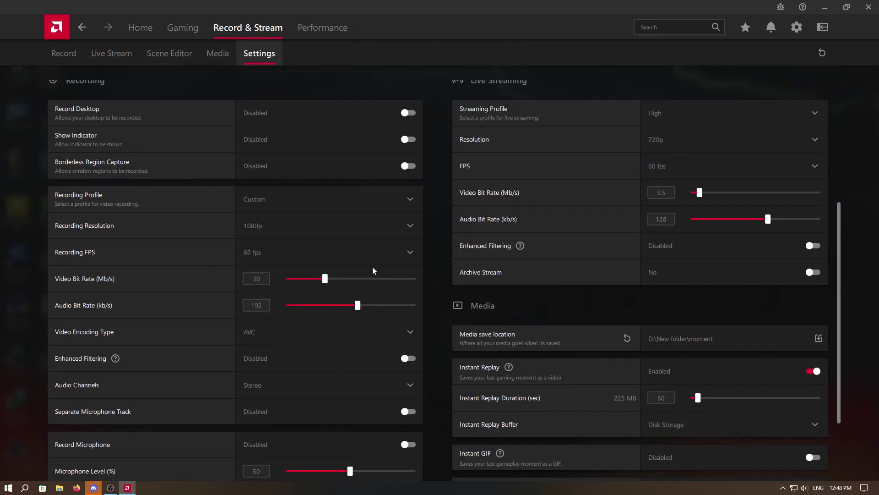
click(364, 228)
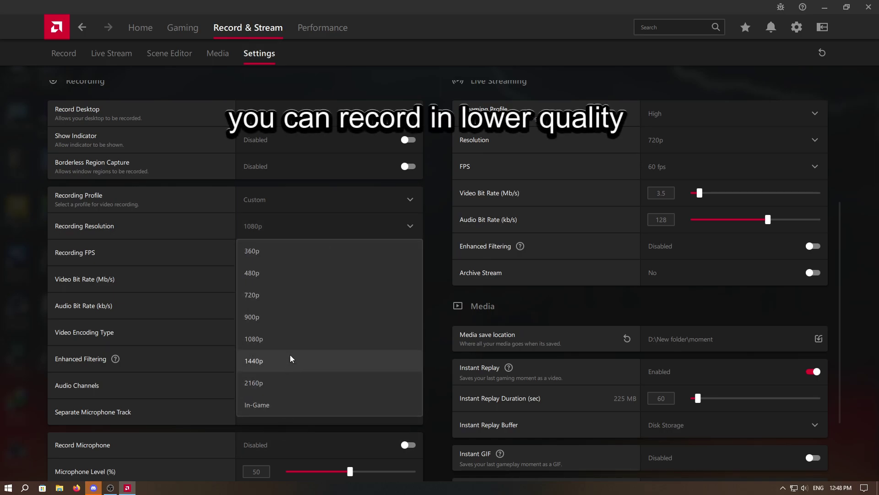
click(269, 337)
click(331, 258)
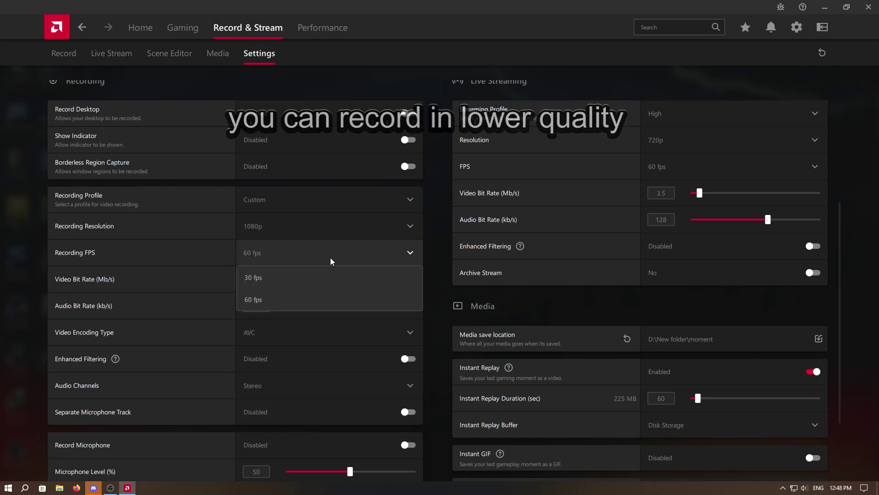
click(279, 300)
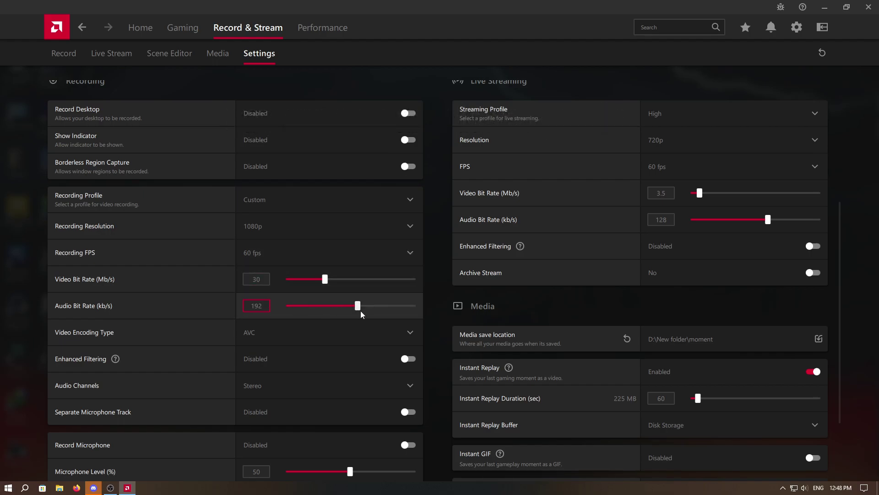
Review the remaining recording, microphone and media options, and open the software's Hotkeys settings.
scroll(363, 235, down, 1)
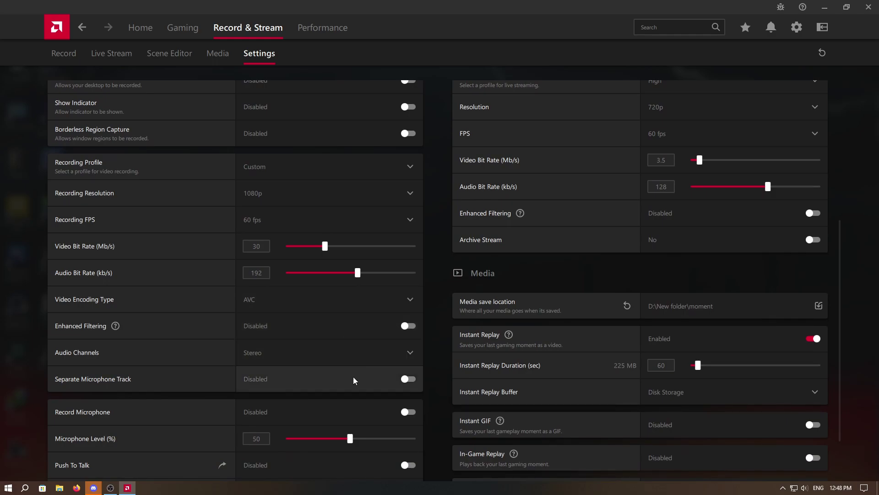
scroll(353, 376, down, 2)
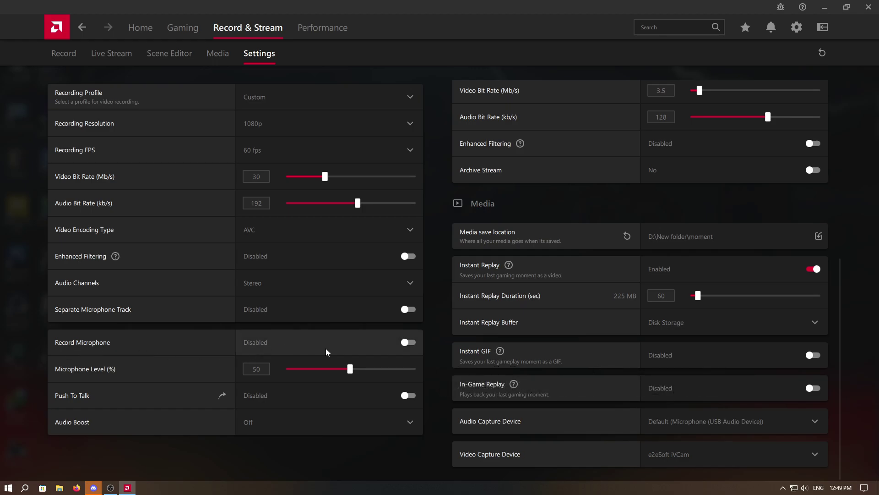
scroll(435, 347, up, 5)
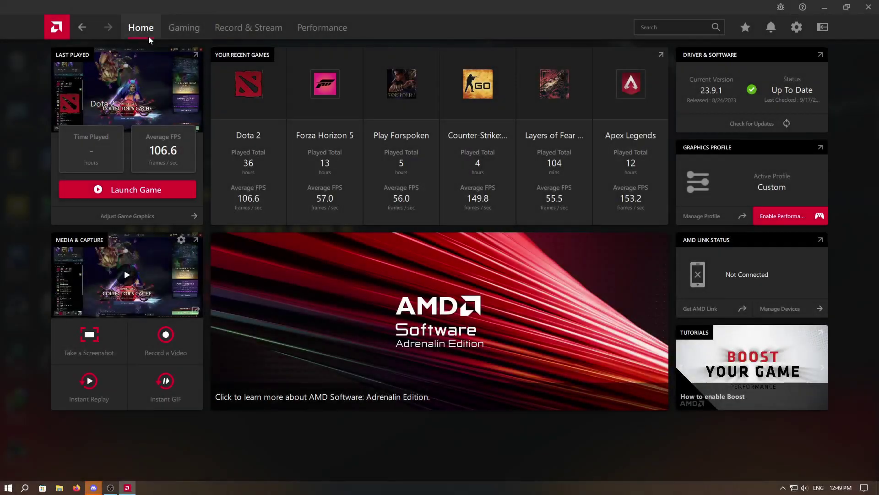
click(819, 55)
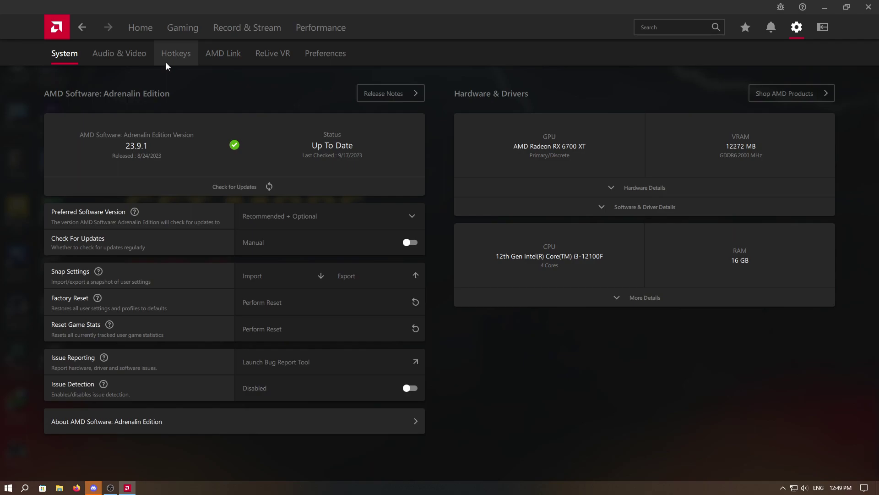
click(166, 62)
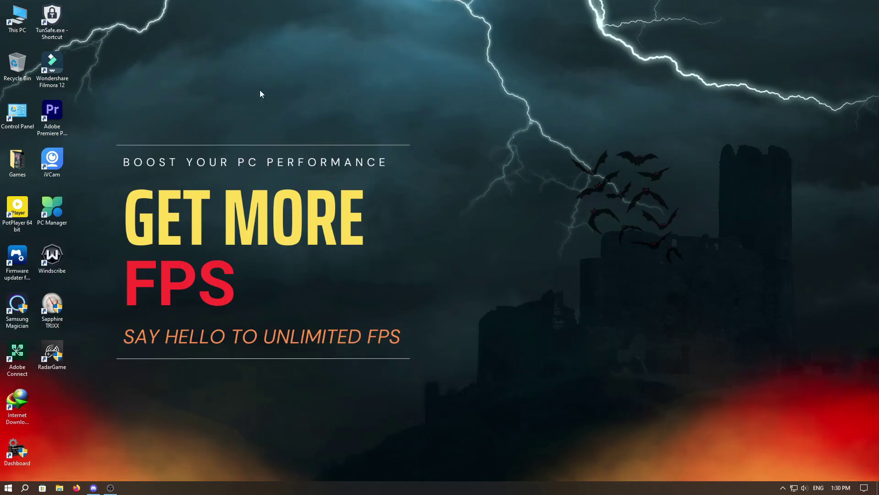
Delete all the leftover installer folders inside the AMD folder on Local Disk (C:).
double_click(25, 20)
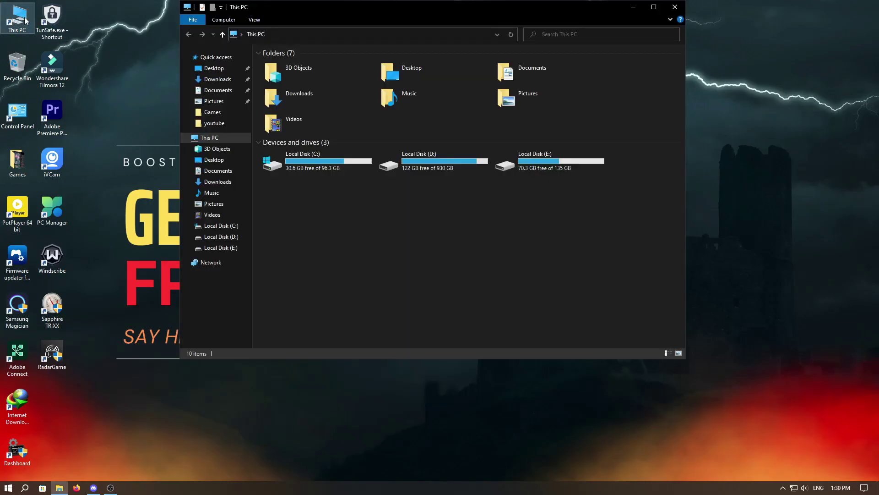
double_click(326, 168)
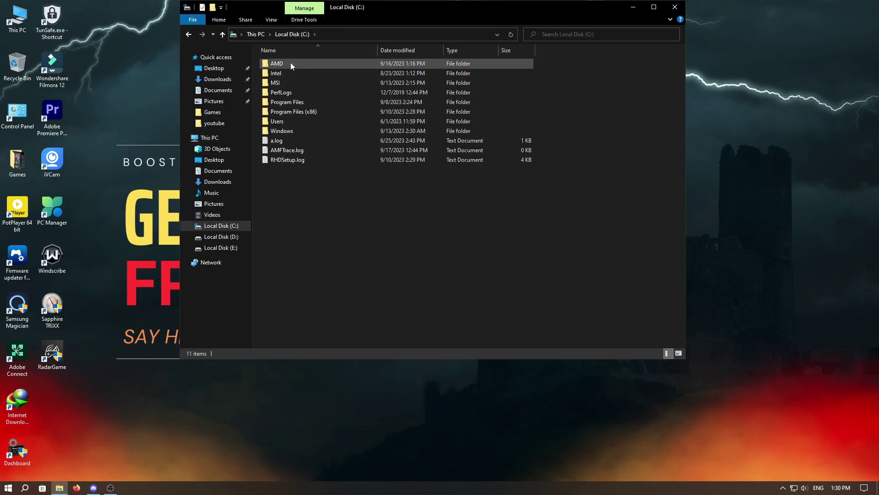
double_click(283, 62)
drag(304, 131, 320, 64)
right_click(321, 63)
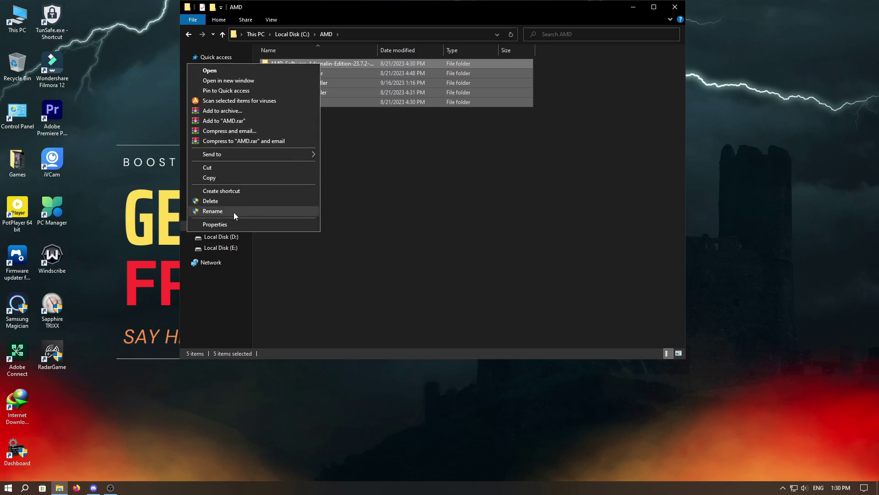
click(231, 200)
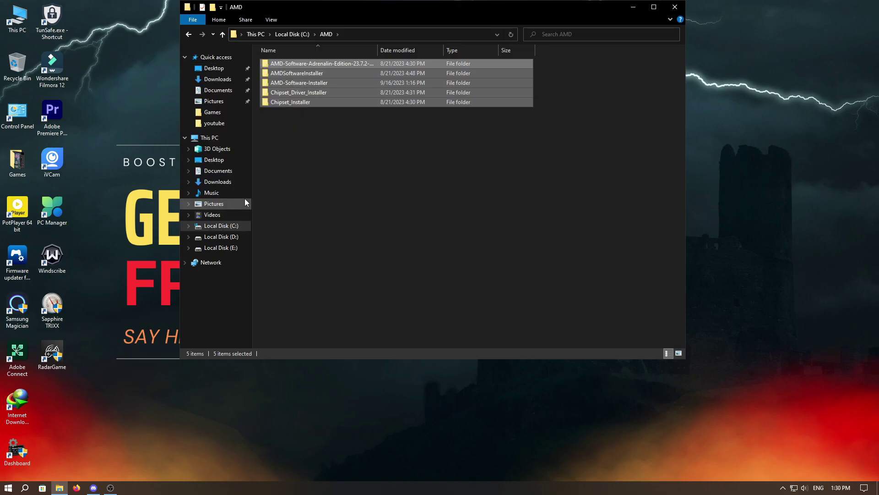
Empty the Recycle Bin and close the AMD folder window.
right_click(28, 73)
click(53, 88)
click(473, 250)
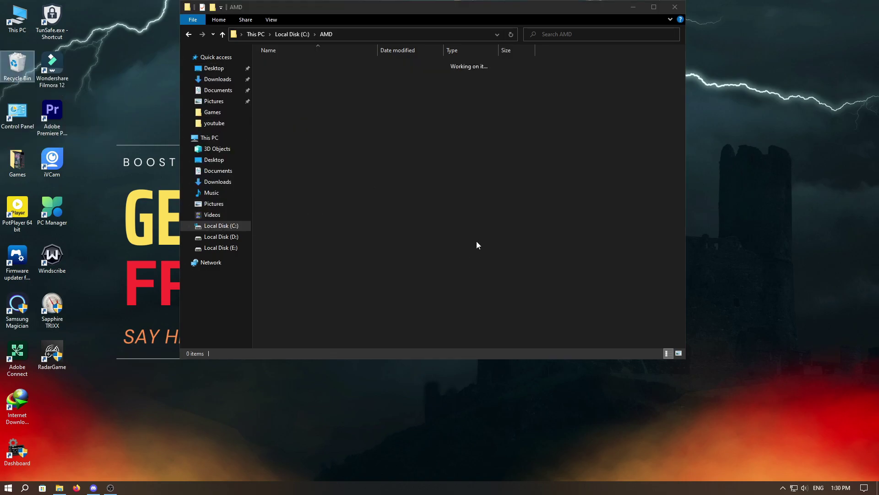
click(184, 201)
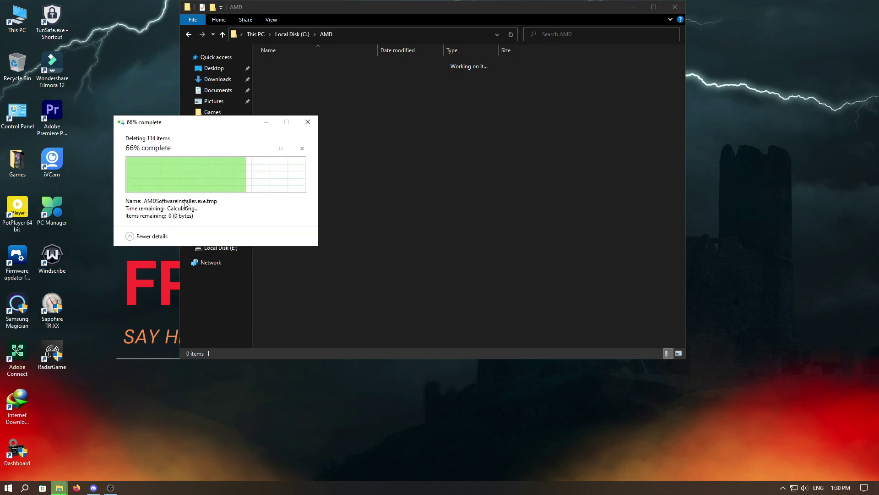
click(675, 7)
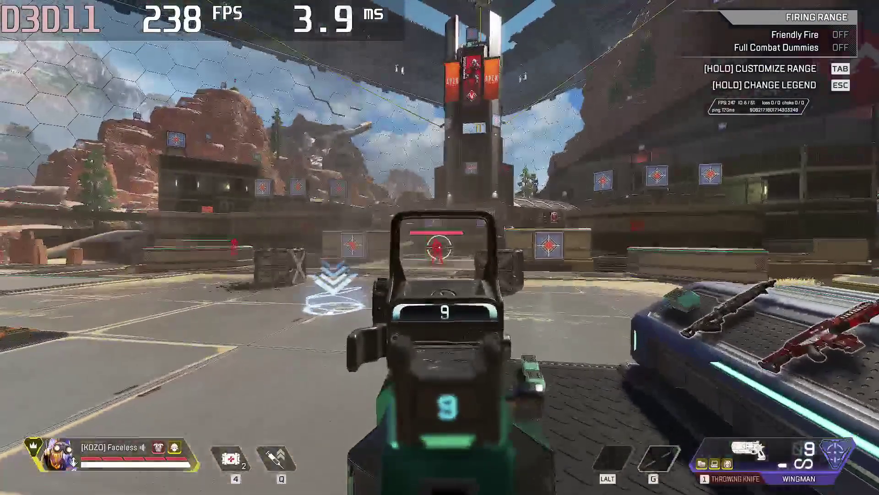
click(440, 247)
click(440, 247)
click(440, 247)
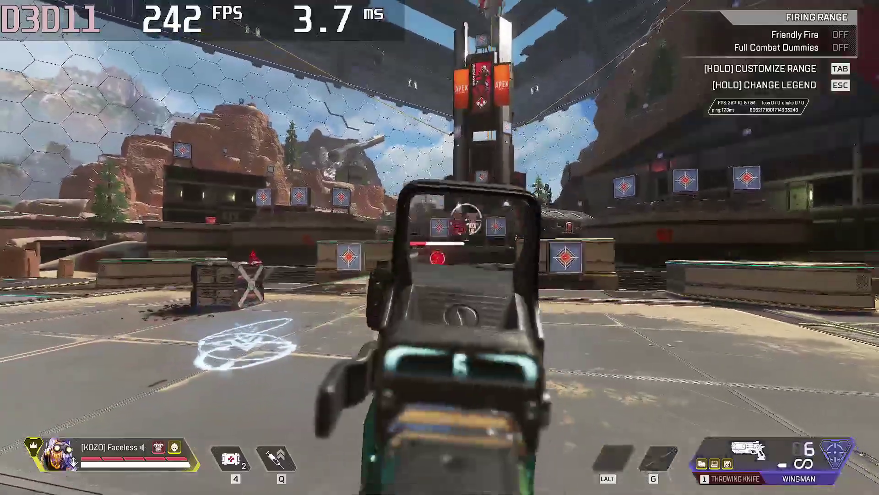
click(440, 247)
click(440, 248)
key(r)
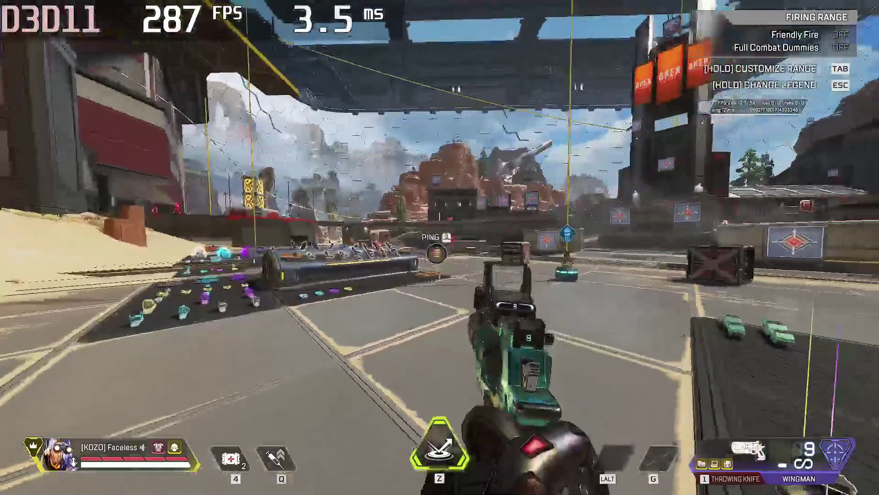
right_click(440, 247)
click(440, 247)
click(440, 247)
click(439, 247)
click(440, 248)
click(440, 248)
click(440, 248)
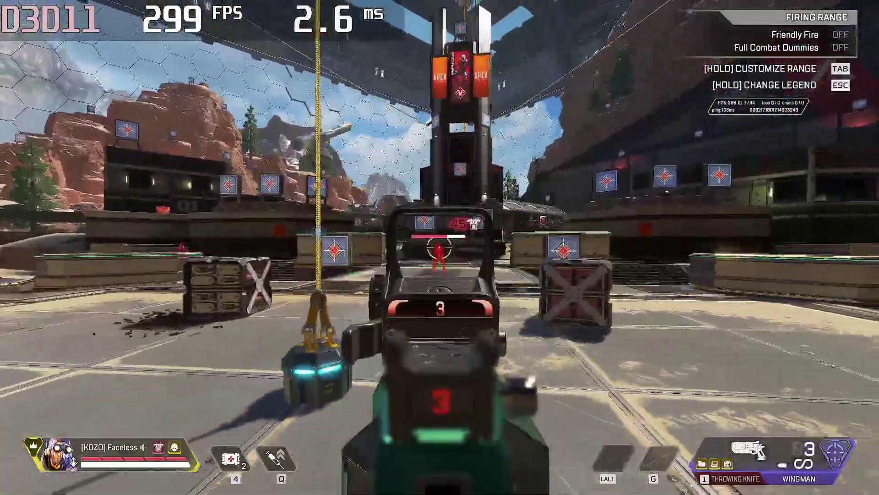